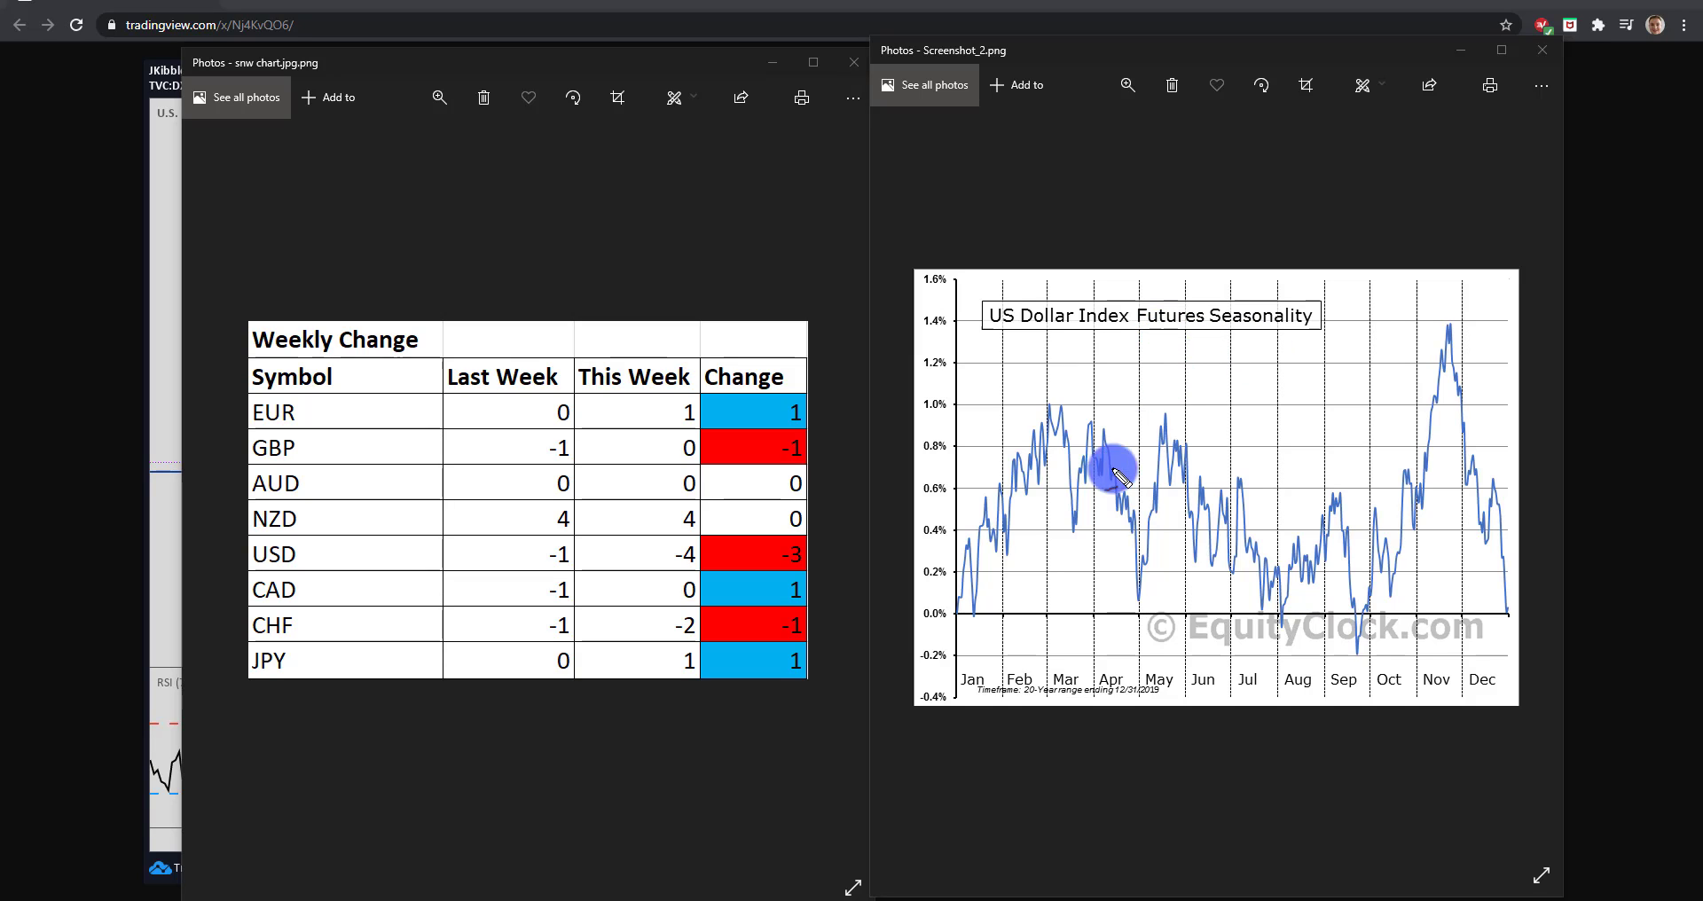
Step: Underline the 20-year caption and circle the September low on the seasonality chart
{"action": "left_click_drag", "start_coordinate": [1015, 694], "coordinate": [1155, 696]}
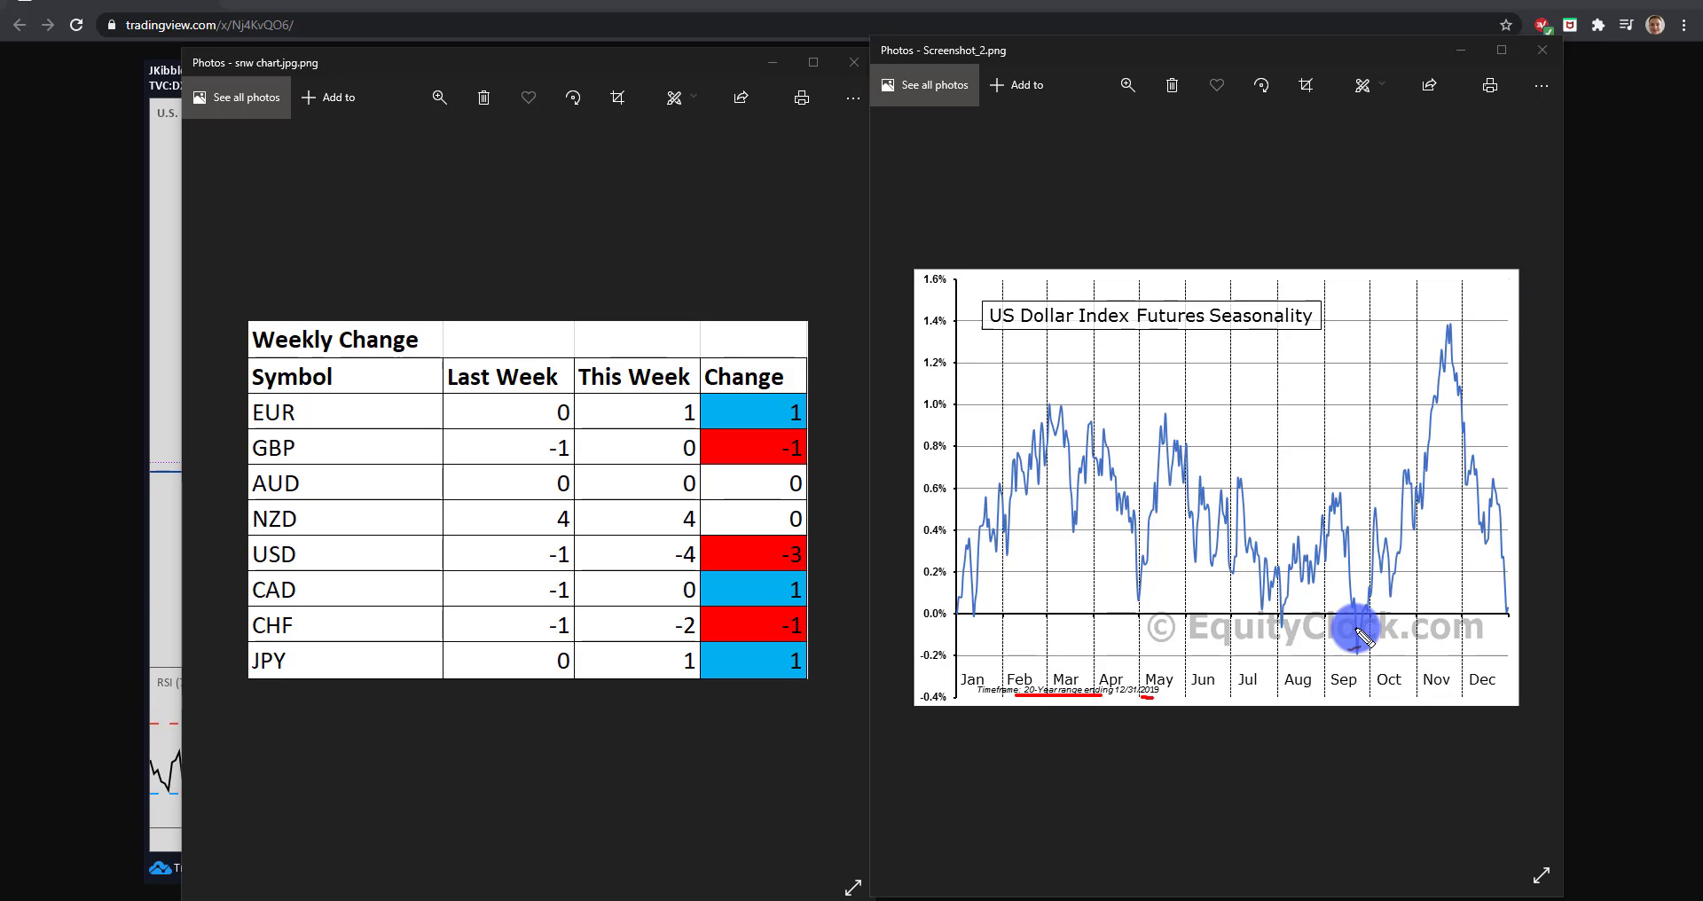
{"action": "mouse_move", "coordinate": [1361, 611]}
{"action": "left_mouse_down"}
{"action": "mouse_move", "coordinate": [1372, 647]}
{"action": "mouse_move", "coordinate": [1352, 612]}
{"action": "left_mouse_up"}
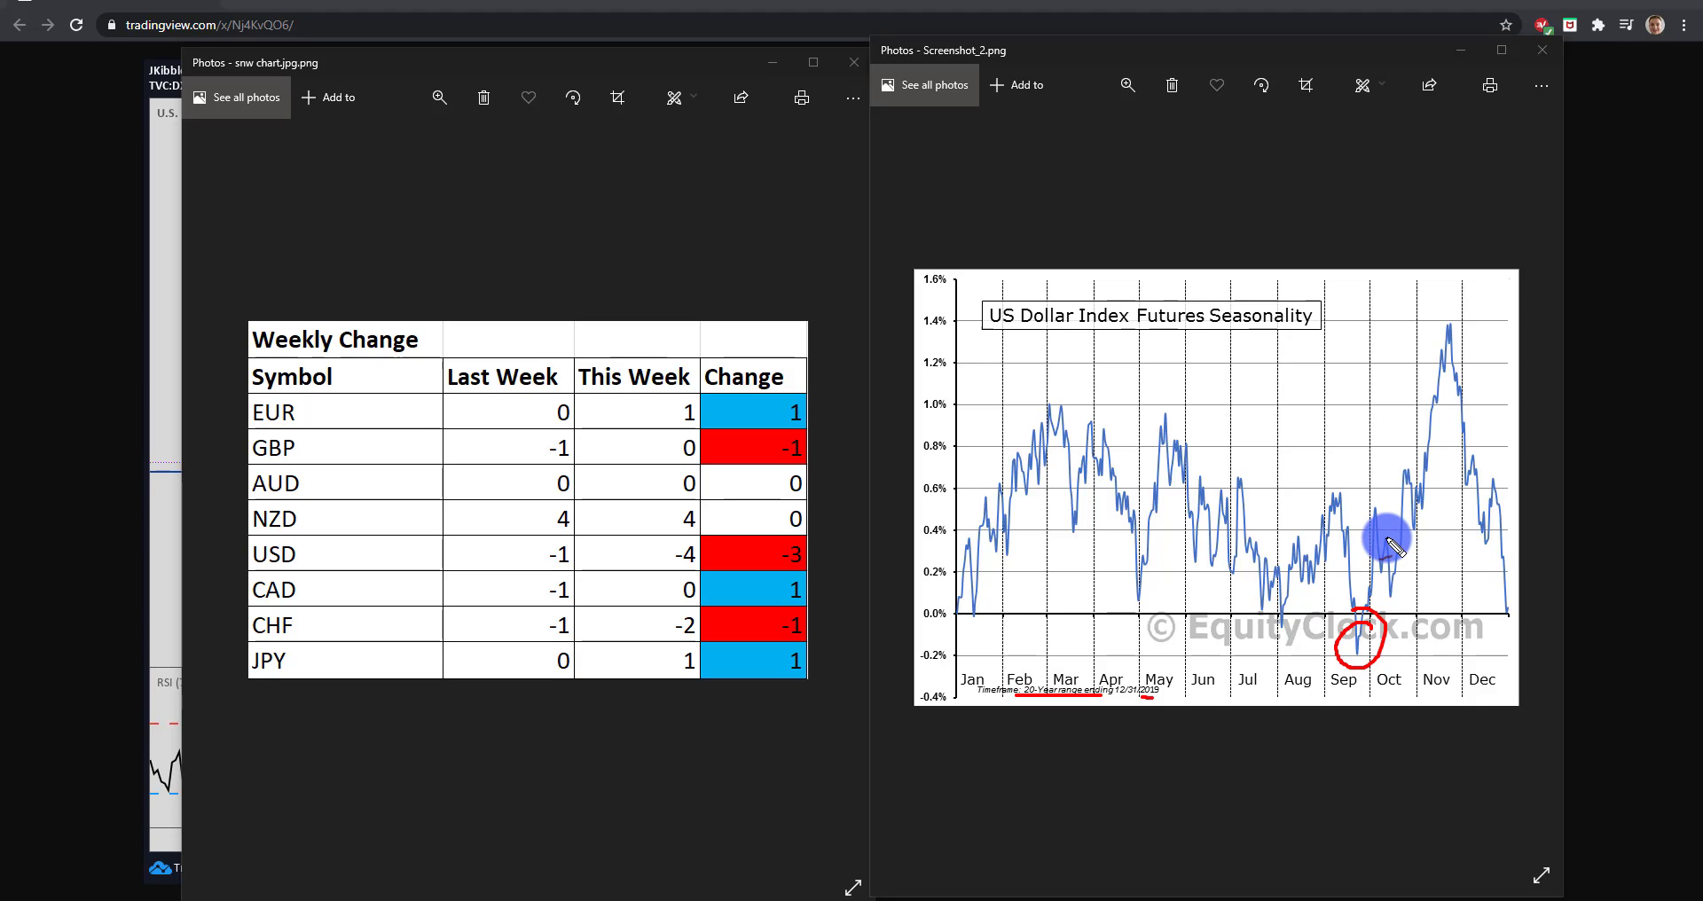
{"action": "left_click_drag", "start_coordinate": [1338, 652], "coordinate": [1366, 649]}
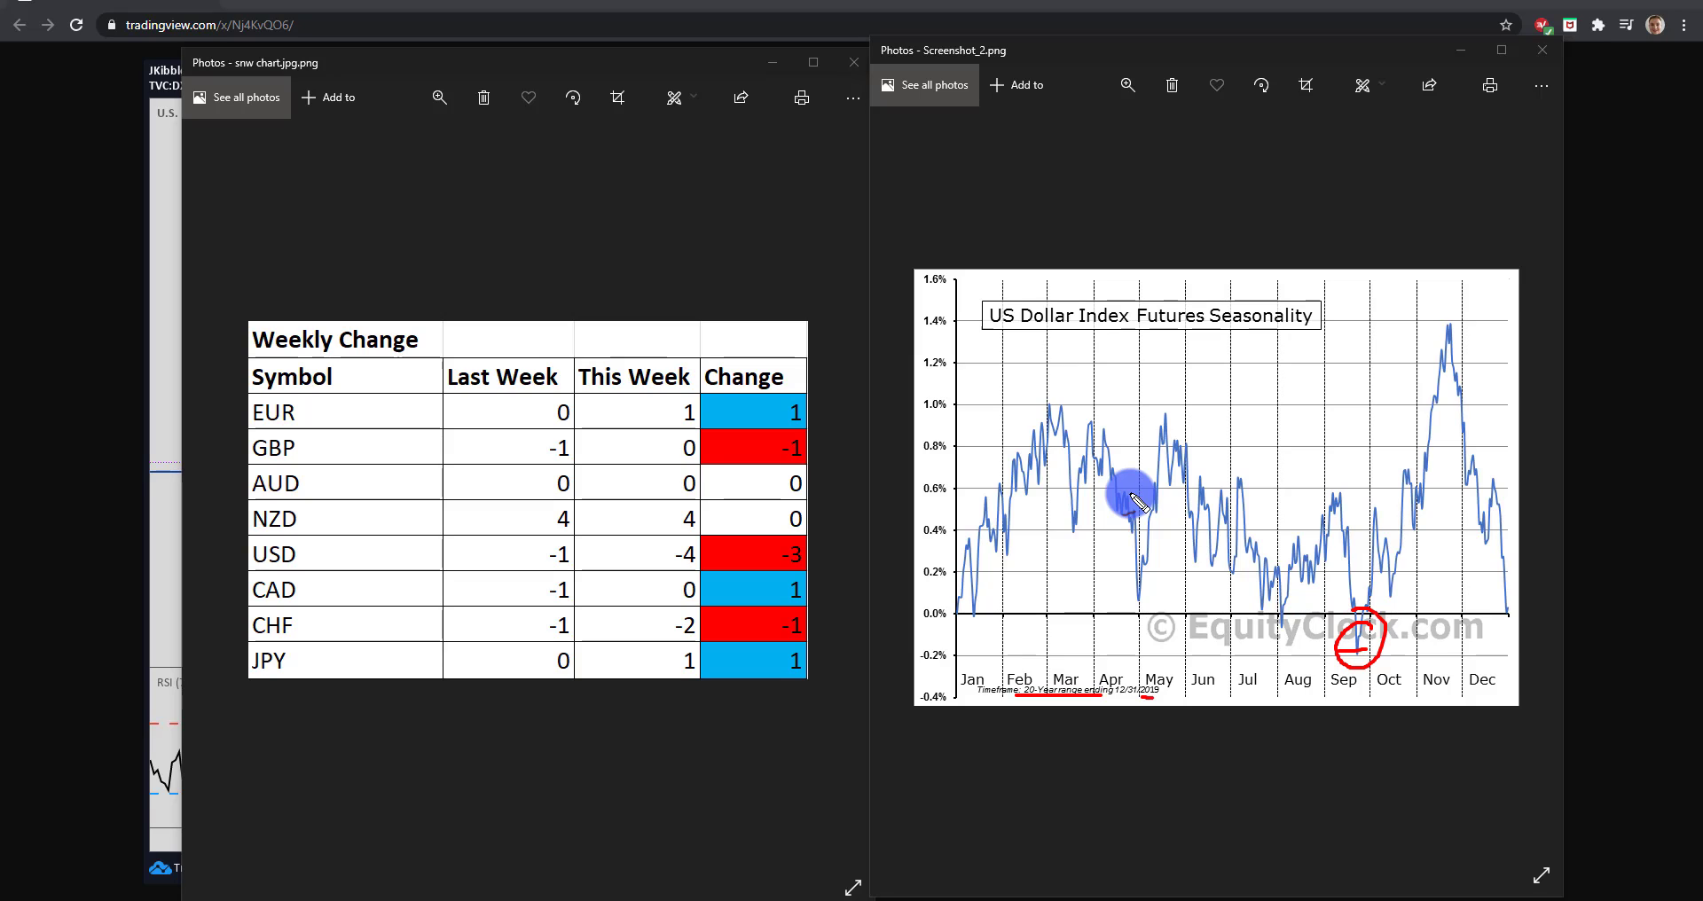
Step: Circle the November peak with a downward arrow, ring USD's -3 change, then clear the ink
{"action": "mouse_move", "coordinate": [1465, 330]}
{"action": "left_mouse_down"}
{"action": "mouse_move", "coordinate": [1426, 364]}
{"action": "mouse_move", "coordinate": [1472, 312]}
{"action": "mouse_move", "coordinate": [1433, 311]}
{"action": "mouse_move", "coordinate": [1443, 330]}
{"action": "left_mouse_up"}
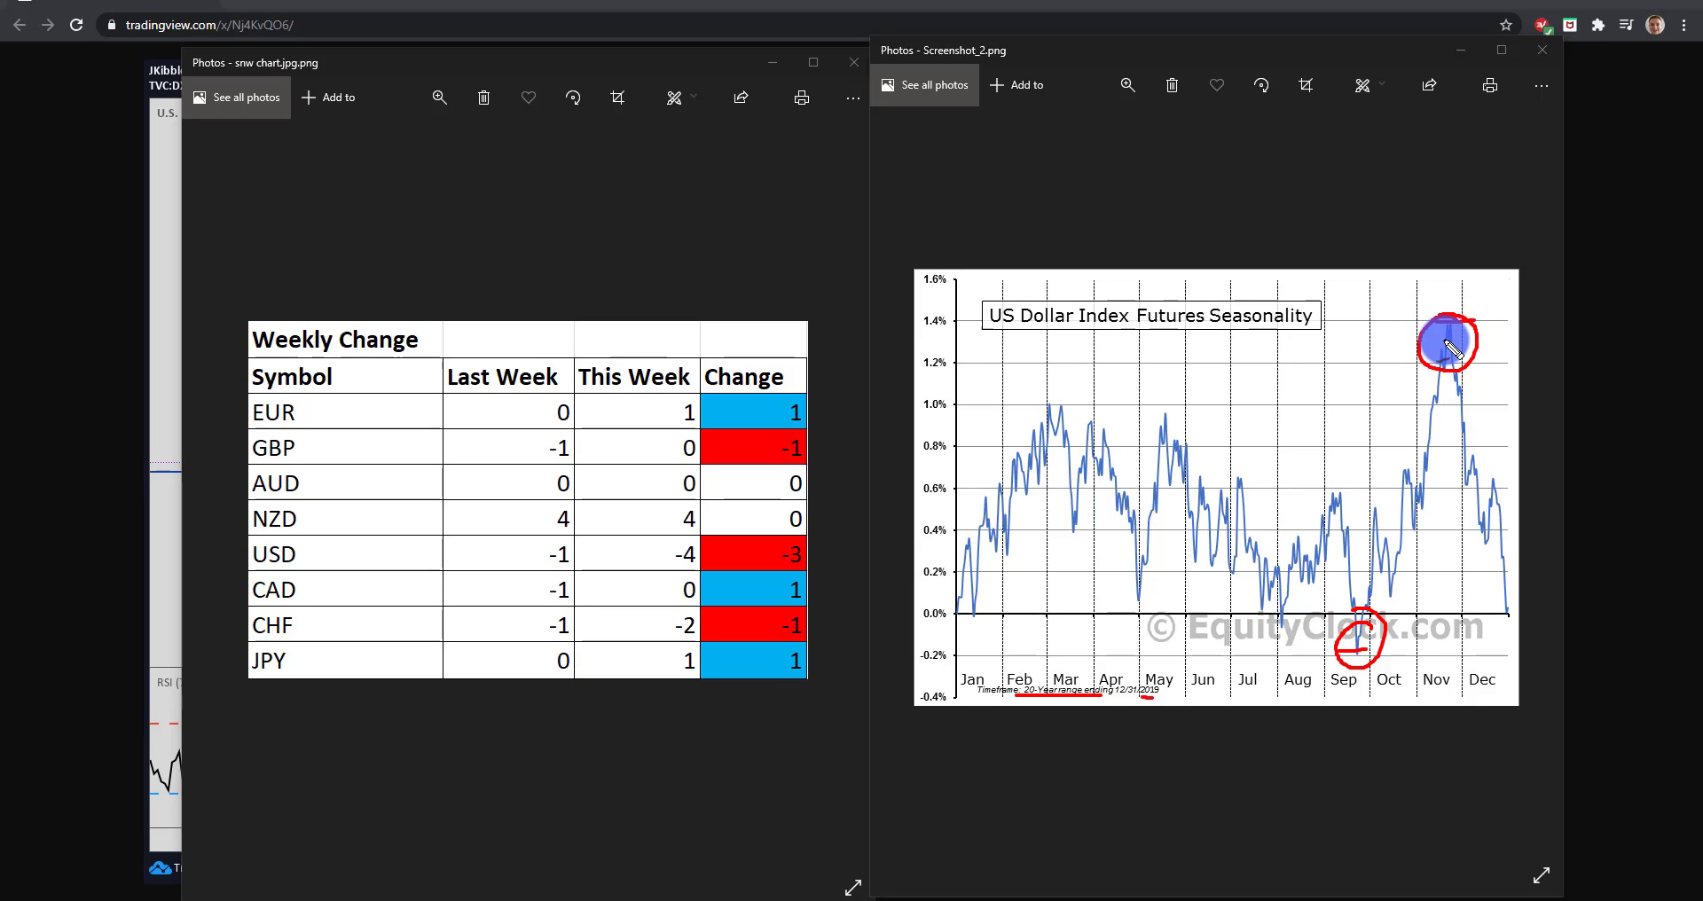
{"action": "mouse_move", "coordinate": [1446, 339]}
{"action": "left_mouse_down"}
{"action": "mouse_move", "coordinate": [1518, 567]}
{"action": "mouse_move", "coordinate": [1528, 540]}
{"action": "left_mouse_up"}
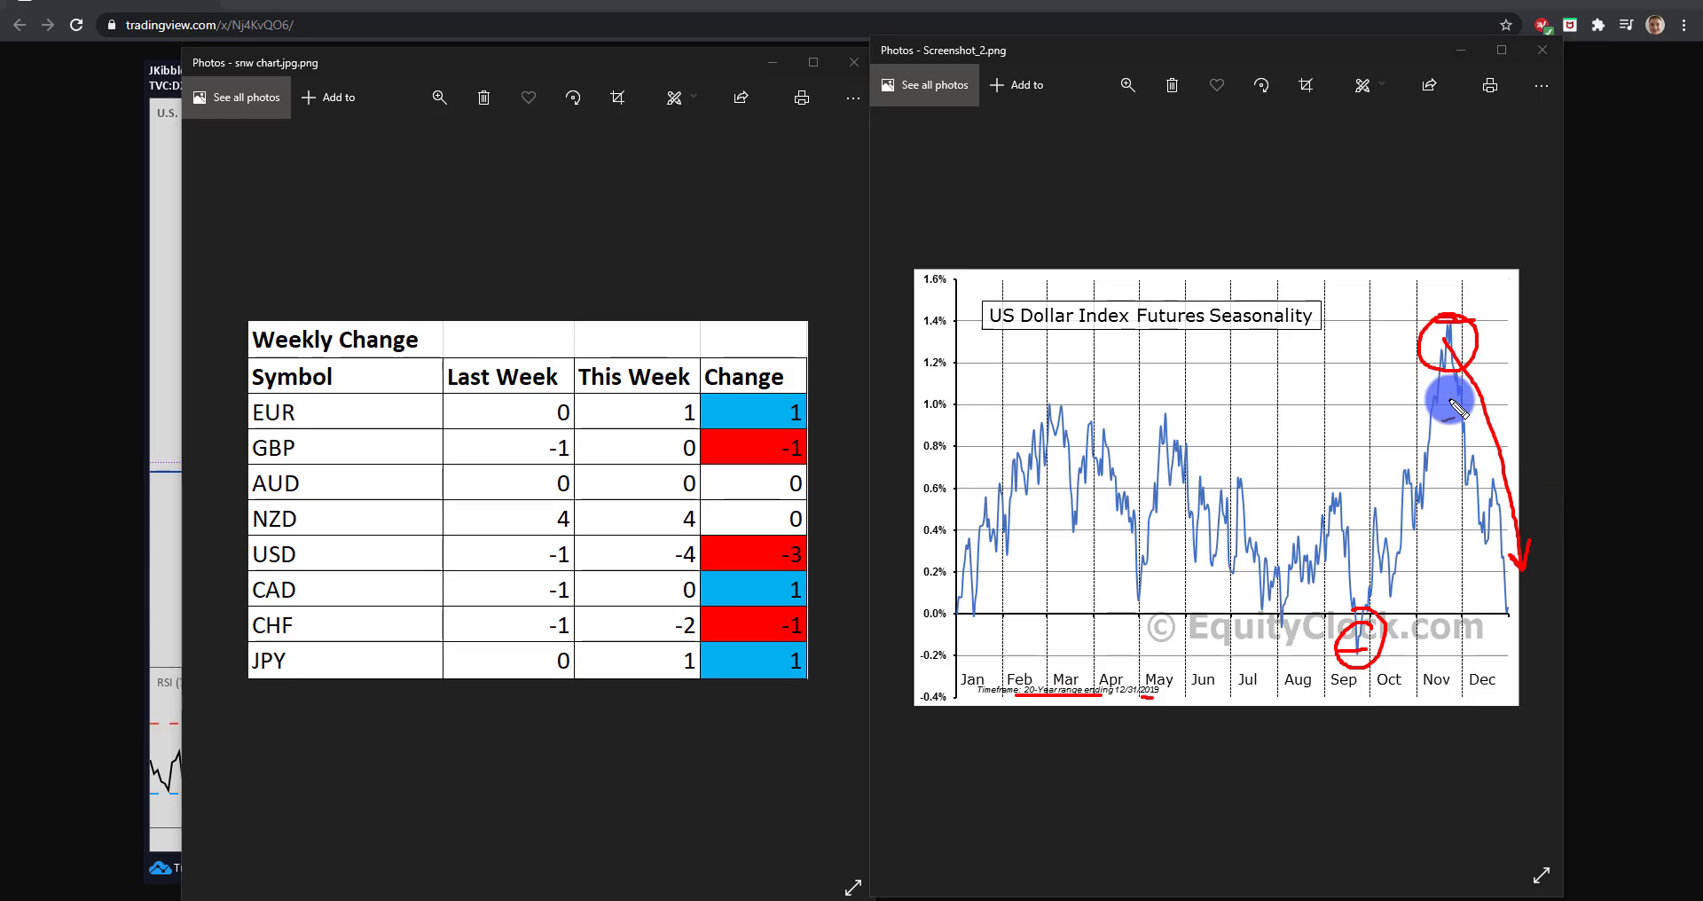
{"action": "mouse_move", "coordinate": [196, 542]}
{"action": "left_mouse_down"}
{"action": "mouse_move", "coordinate": [233, 539]}
{"action": "mouse_move", "coordinate": [222, 561]}
{"action": "left_mouse_up"}
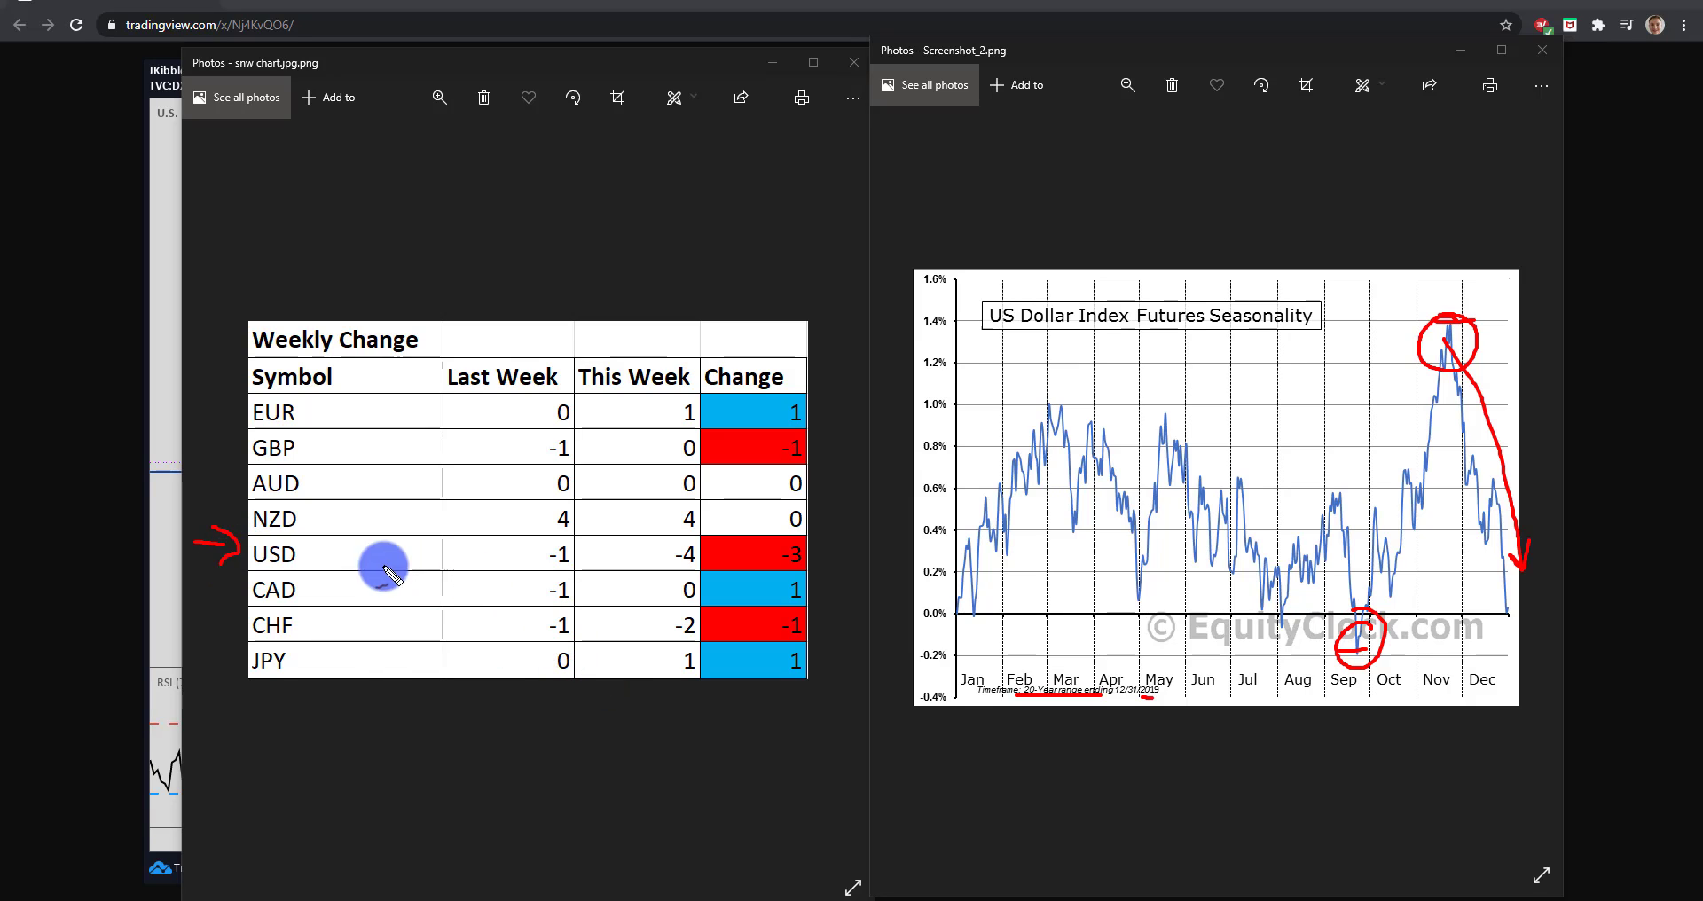
{"action": "mouse_move", "coordinate": [777, 531]}
{"action": "left_mouse_down"}
{"action": "mouse_move", "coordinate": [696, 543]}
{"action": "mouse_move", "coordinate": [833, 568]}
{"action": "mouse_move", "coordinate": [707, 535]}
{"action": "left_mouse_up"}
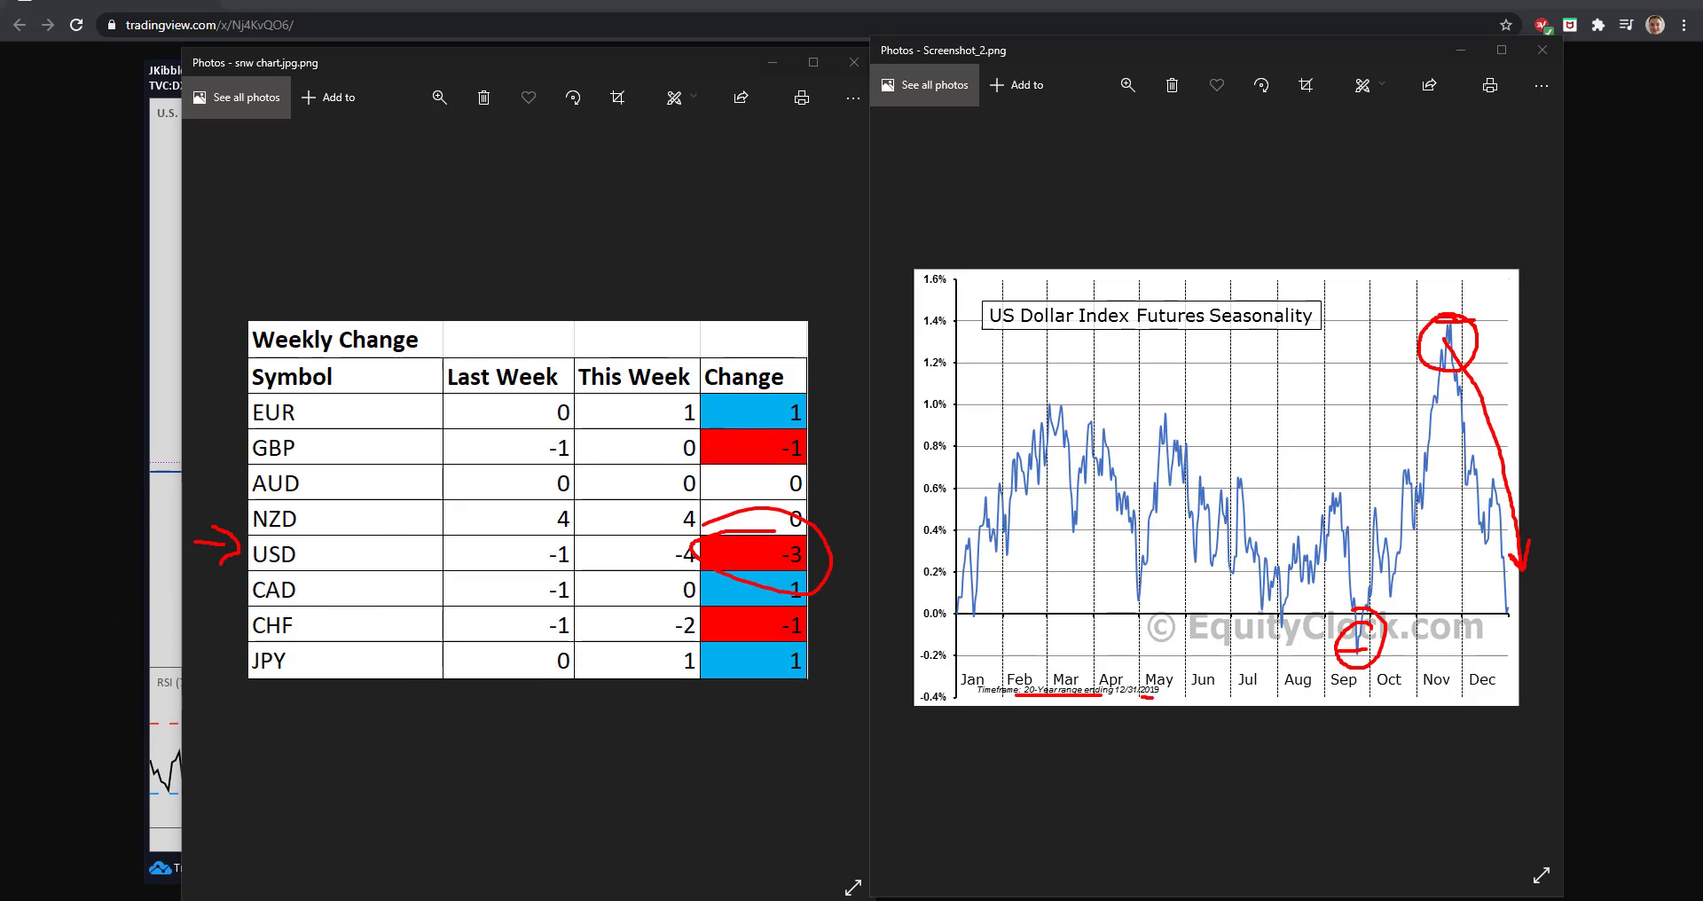
{"action": "key", "text": "Escape"}
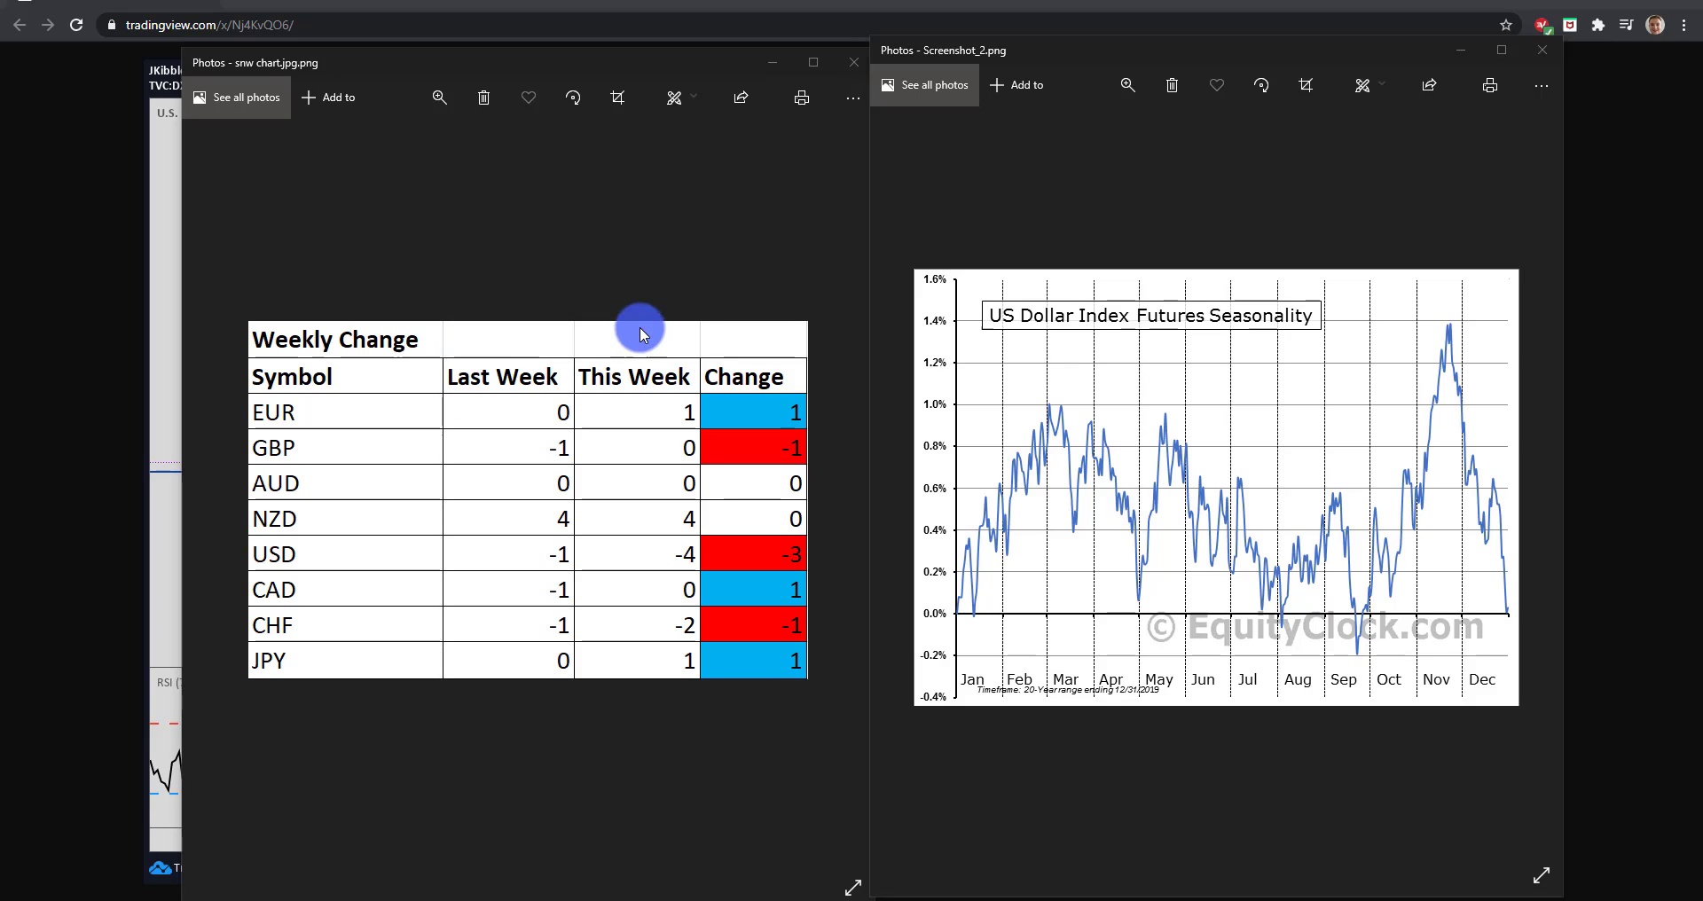
Step: Reveal the DXY weekly chart, then mark the 92.000 support and underline the earlier lows there
{"action": "left_click", "coordinate": [1543, 50]}
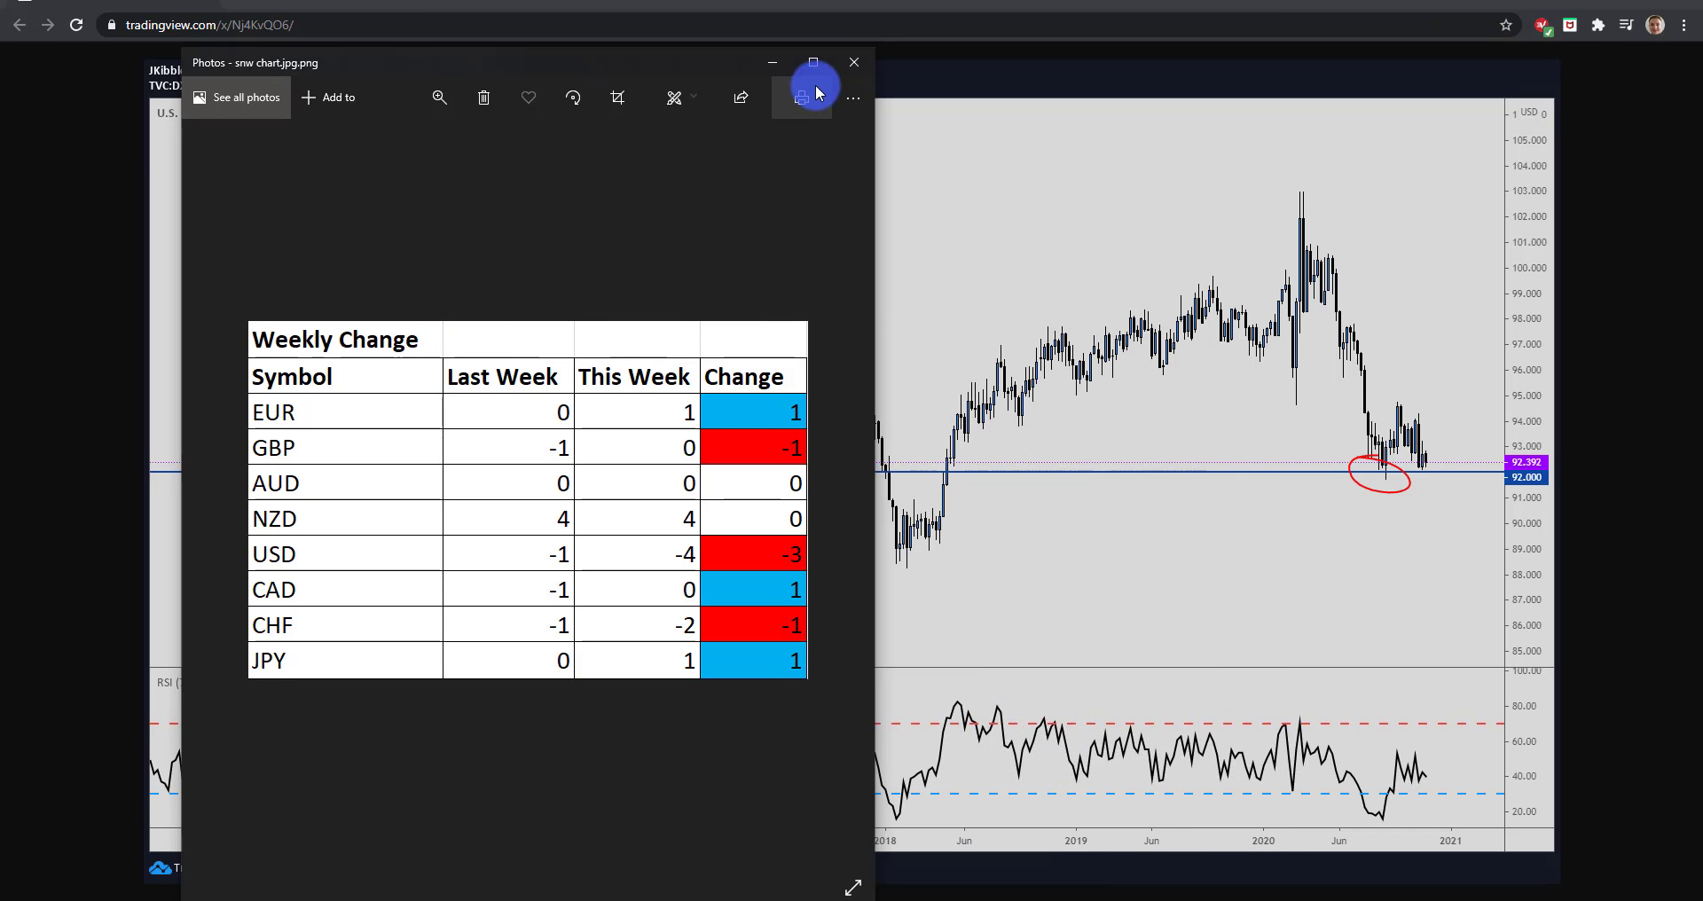
{"action": "left_click", "coordinate": [773, 62]}
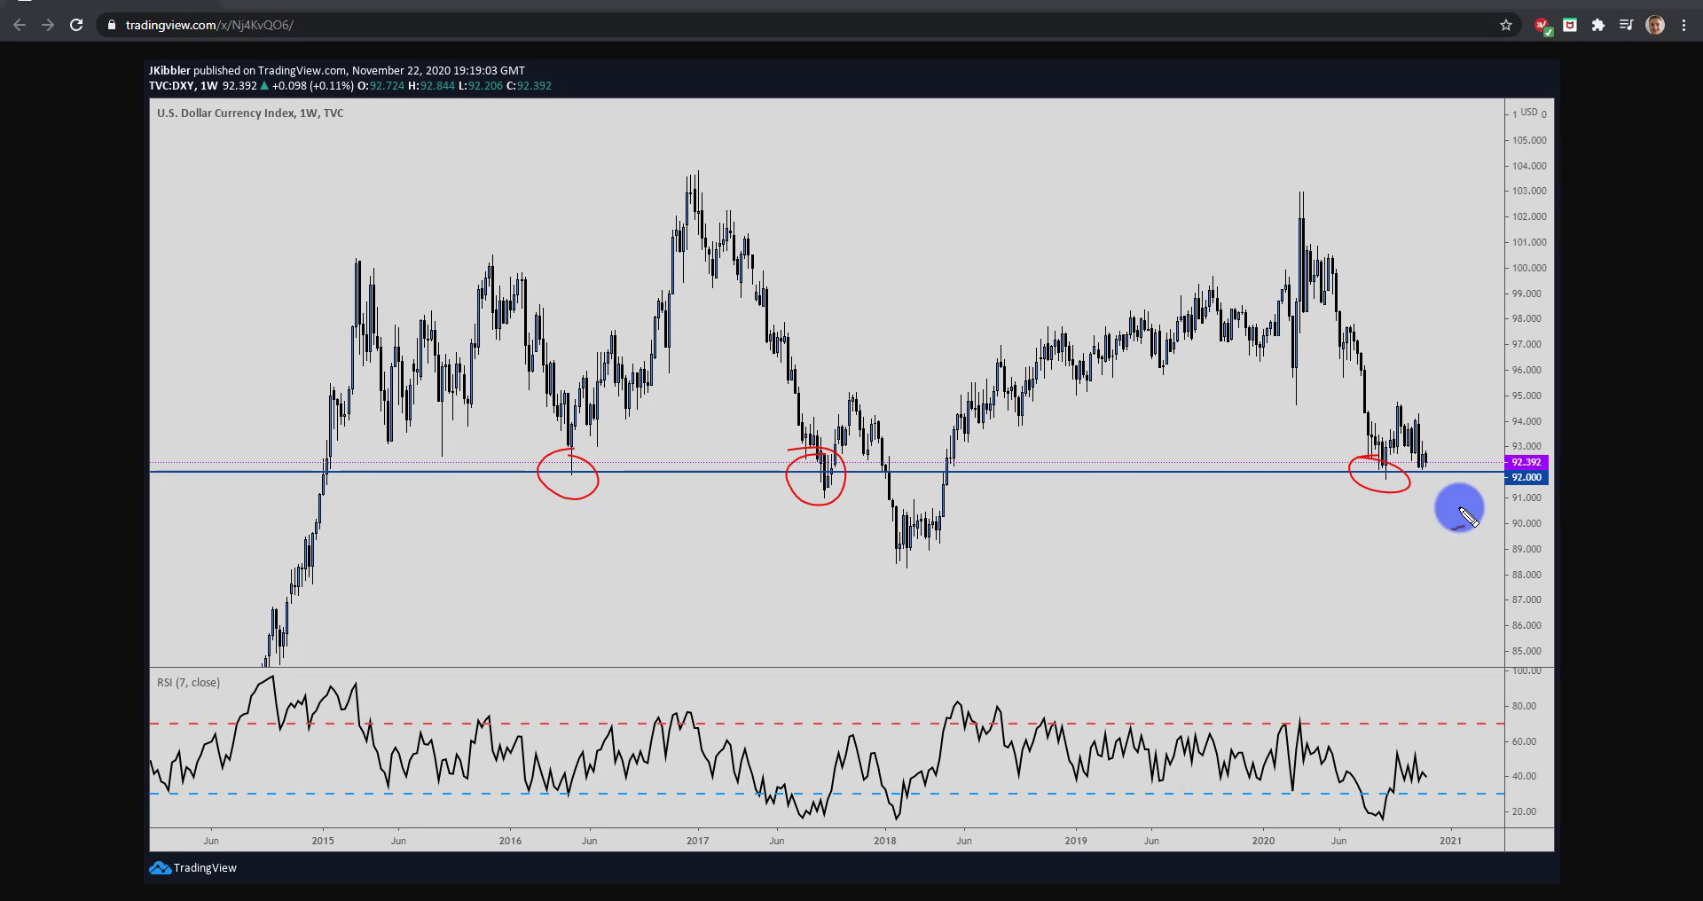
{"action": "left_click_drag", "start_coordinate": [1524, 485], "coordinate": [1468, 496]}
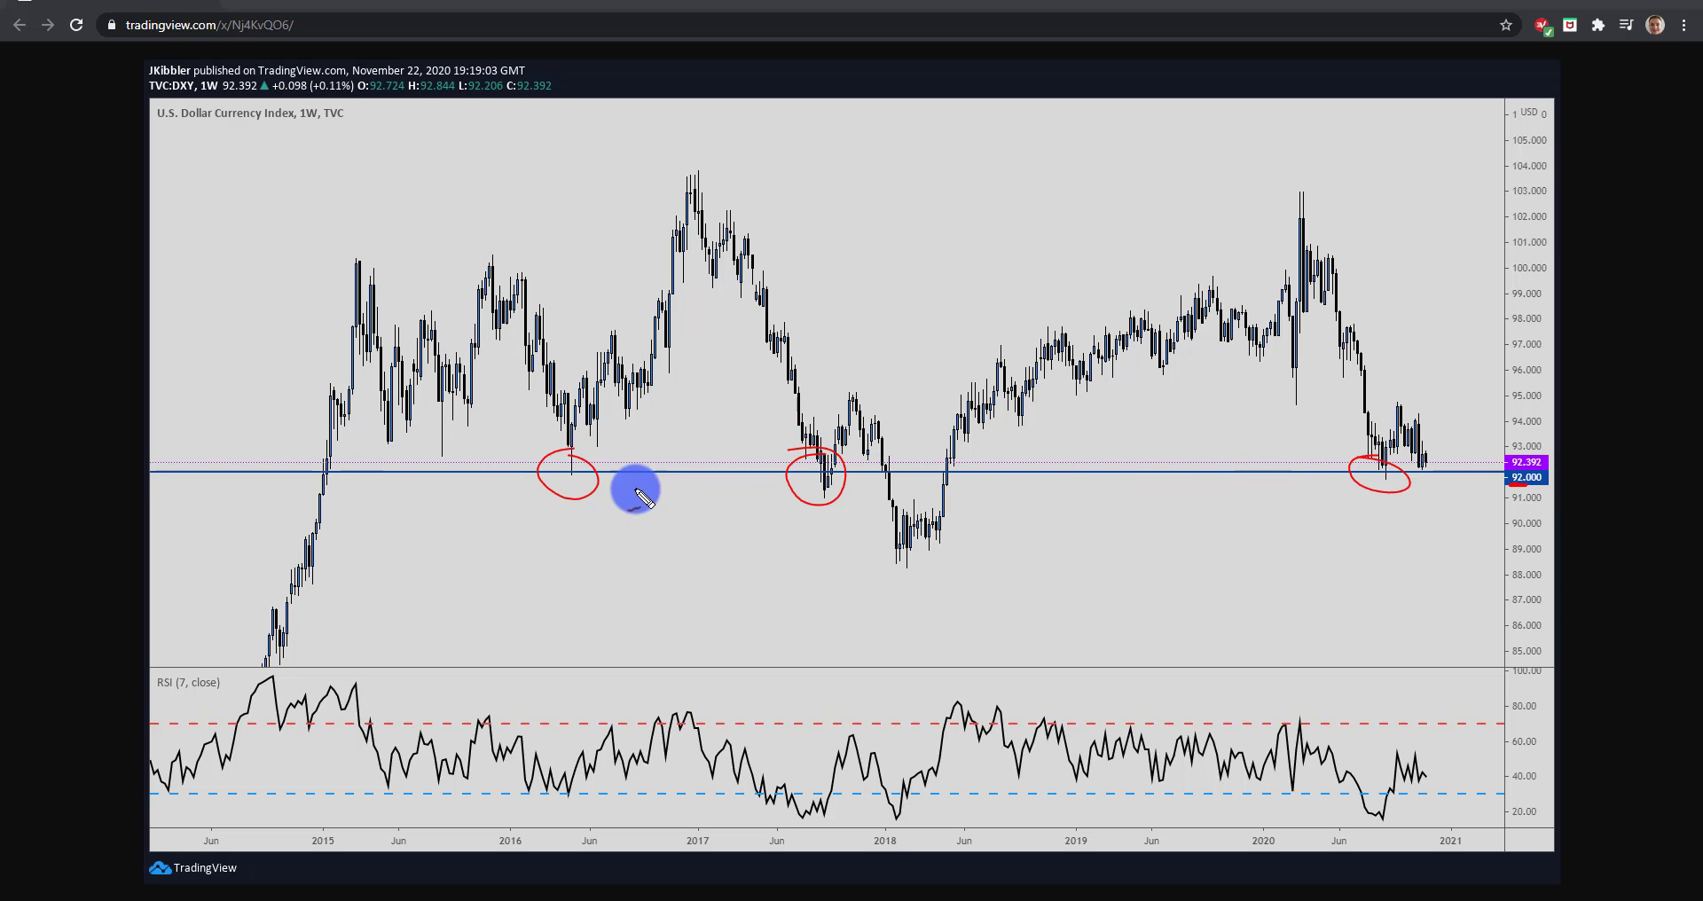
{"action": "left_click_drag", "start_coordinate": [564, 494], "coordinate": [606, 494]}
{"action": "left_click_drag", "start_coordinate": [810, 507], "coordinate": [842, 513]}
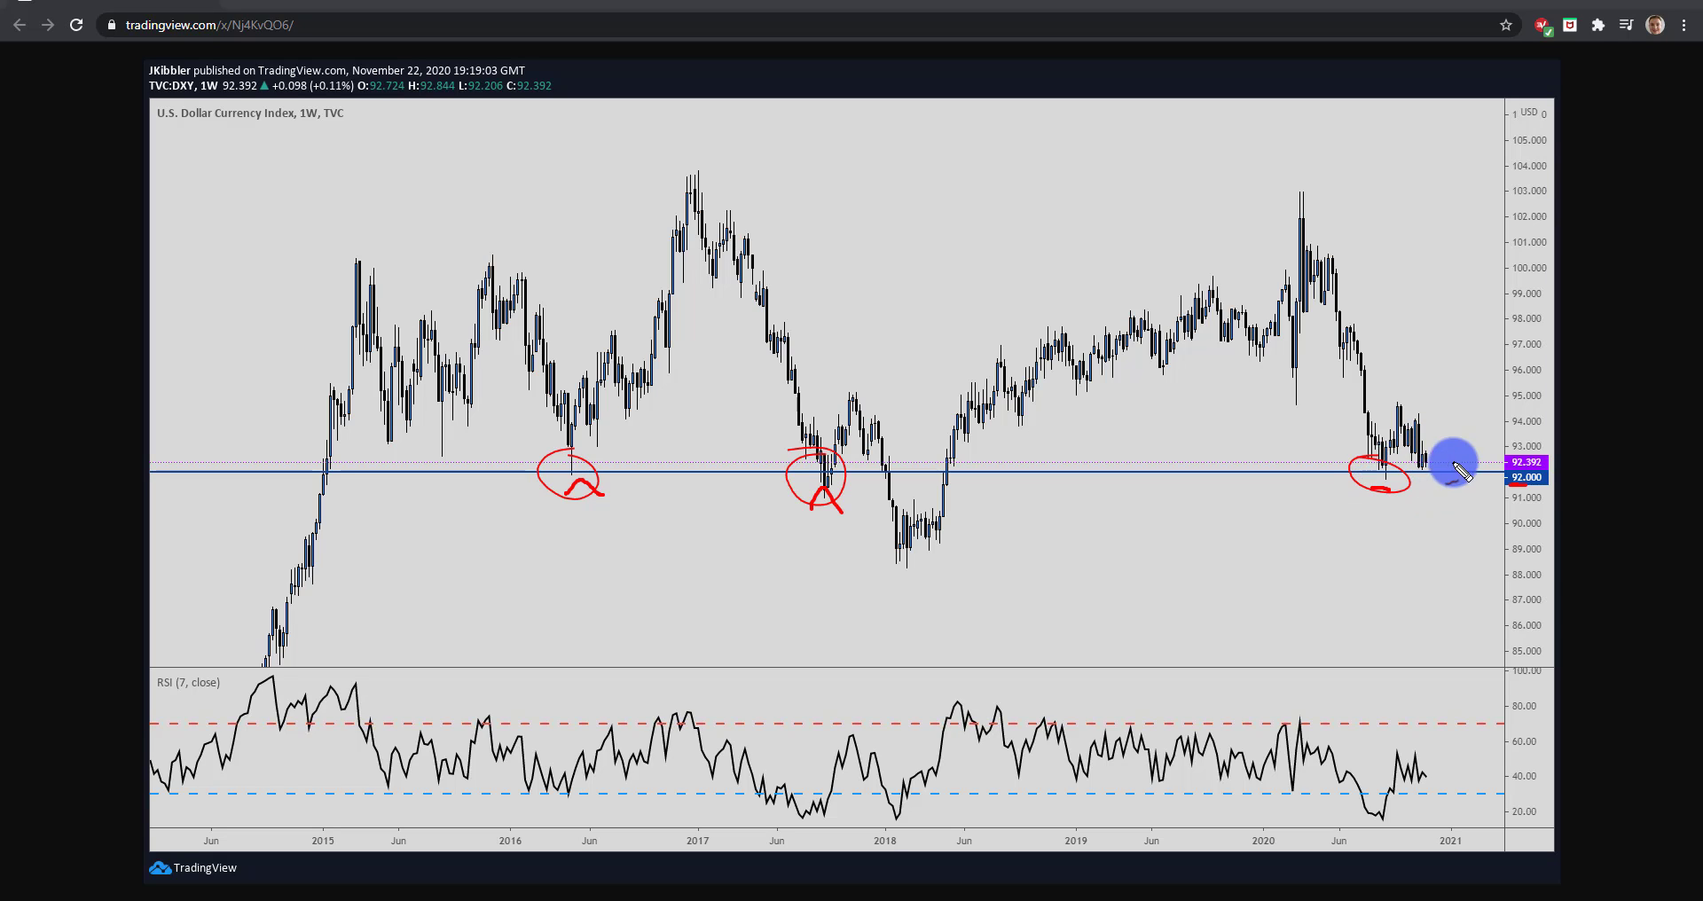
Step: Draw an arrow from the latest candles, underline and circle the 2018 lows, and mark the range top near 95
{"action": "left_click_drag", "start_coordinate": [1427, 459], "coordinate": [1442, 498]}
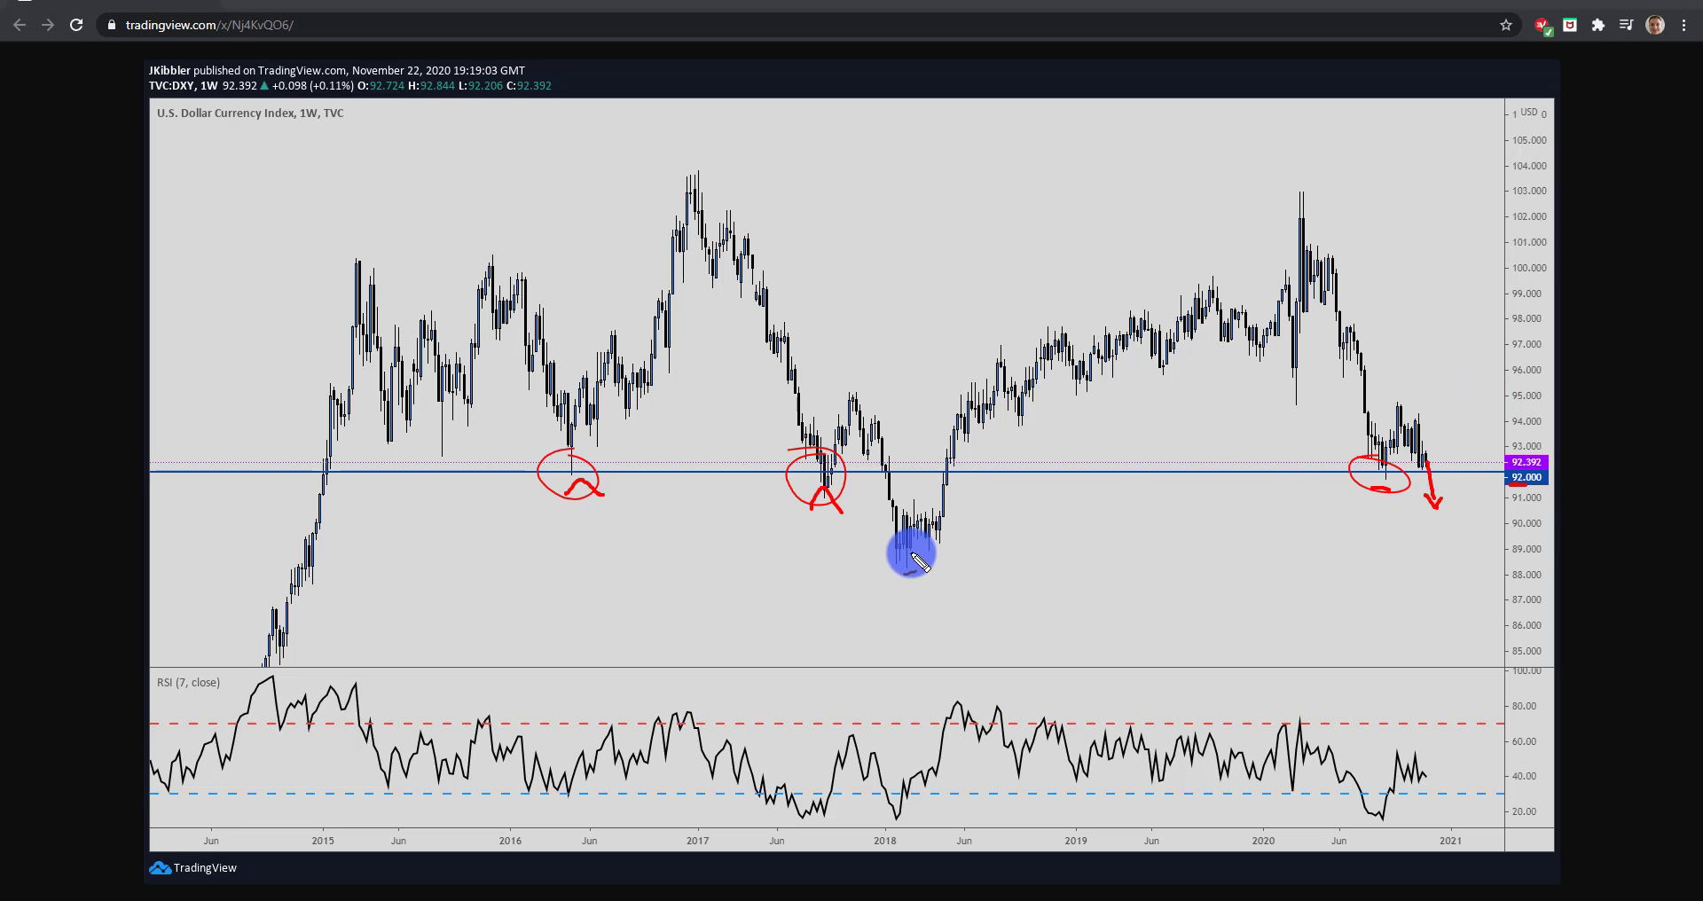
{"action": "left_click_drag", "start_coordinate": [856, 563], "coordinate": [1176, 575]}
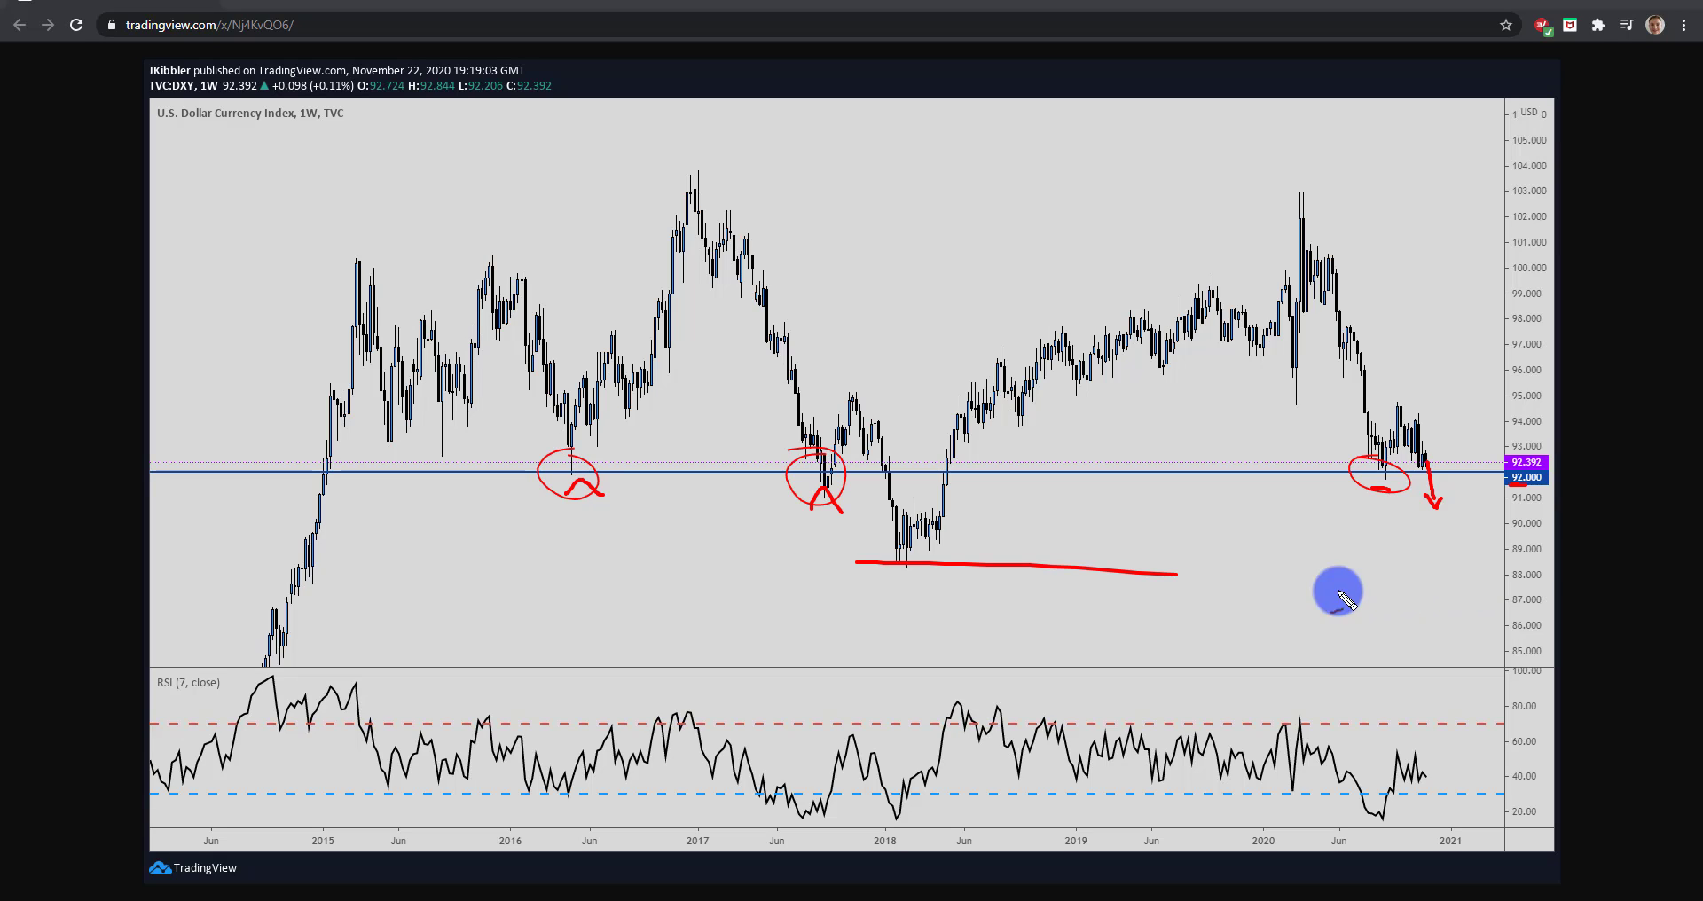
{"action": "mouse_move", "coordinate": [855, 501]}
{"action": "left_mouse_down"}
{"action": "mouse_move", "coordinate": [911, 594]}
{"action": "mouse_move", "coordinate": [865, 510]}
{"action": "left_mouse_up"}
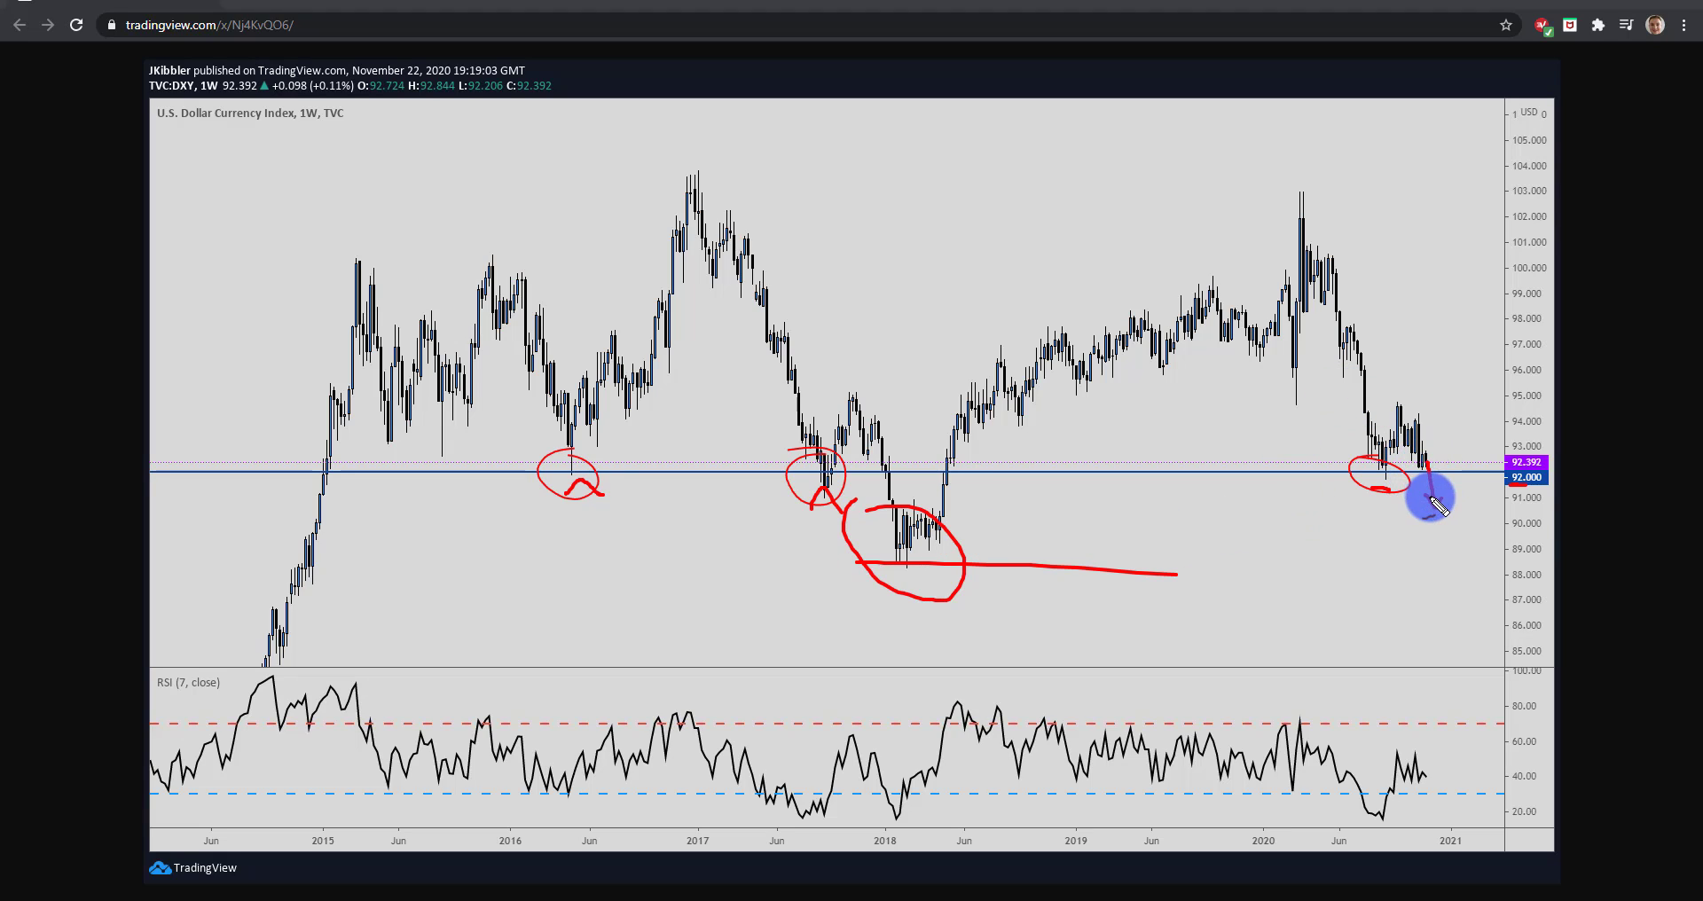
{"action": "left_click_drag", "start_coordinate": [1436, 507], "coordinate": [1448, 415]}
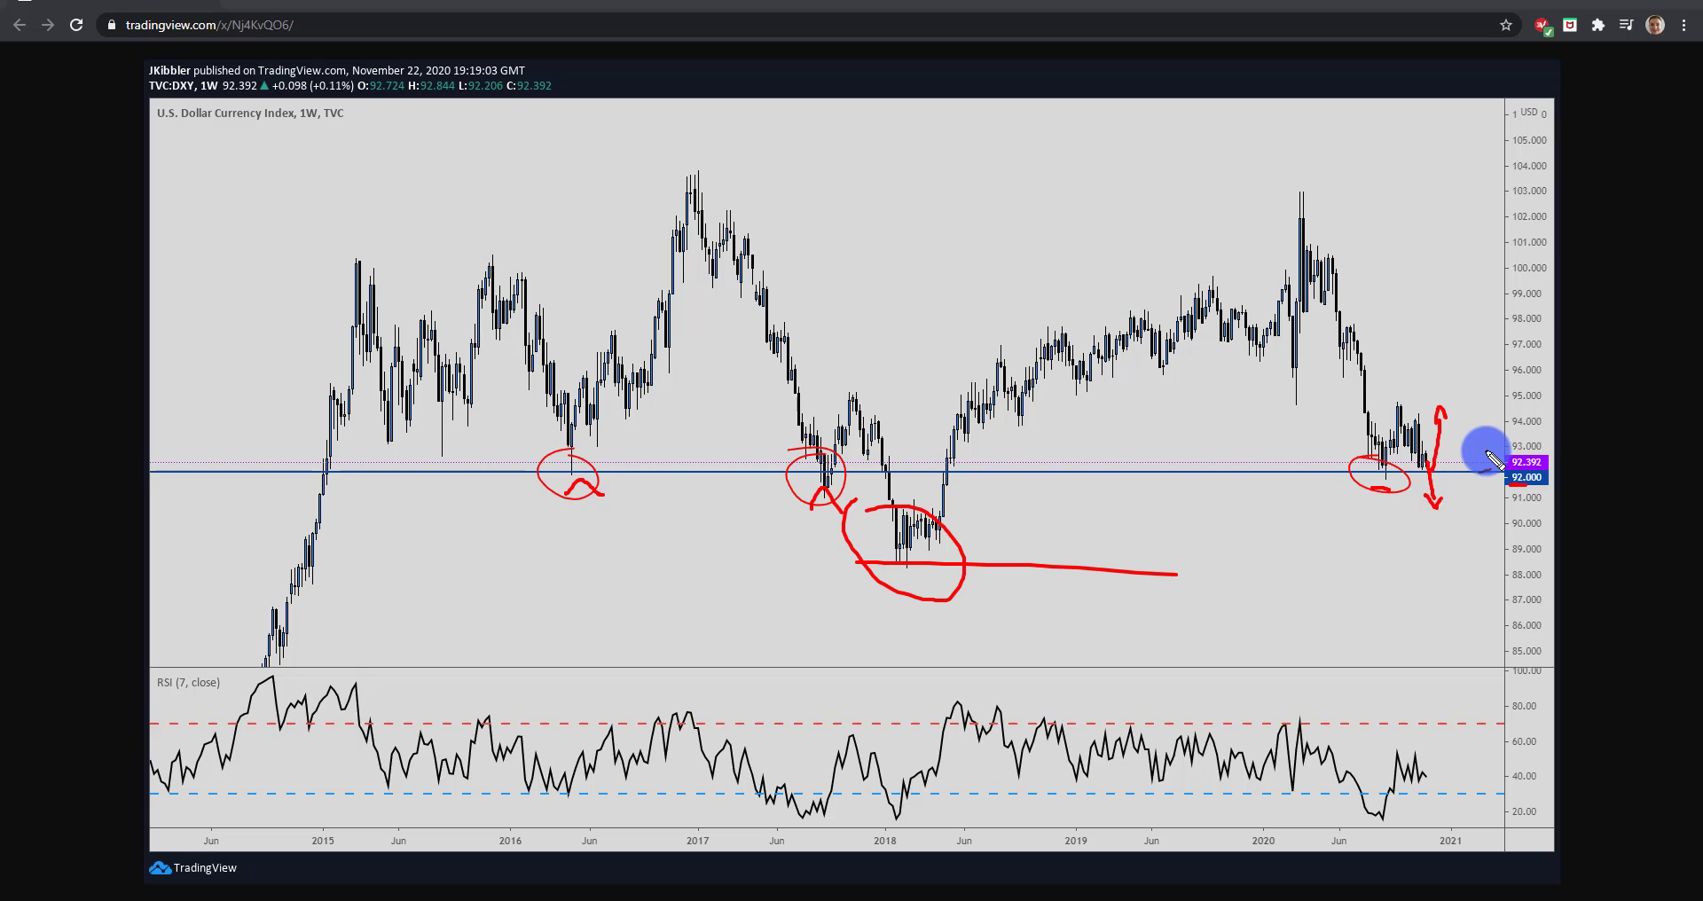
{"action": "left_click_drag", "start_coordinate": [1394, 405], "coordinate": [1459, 404]}
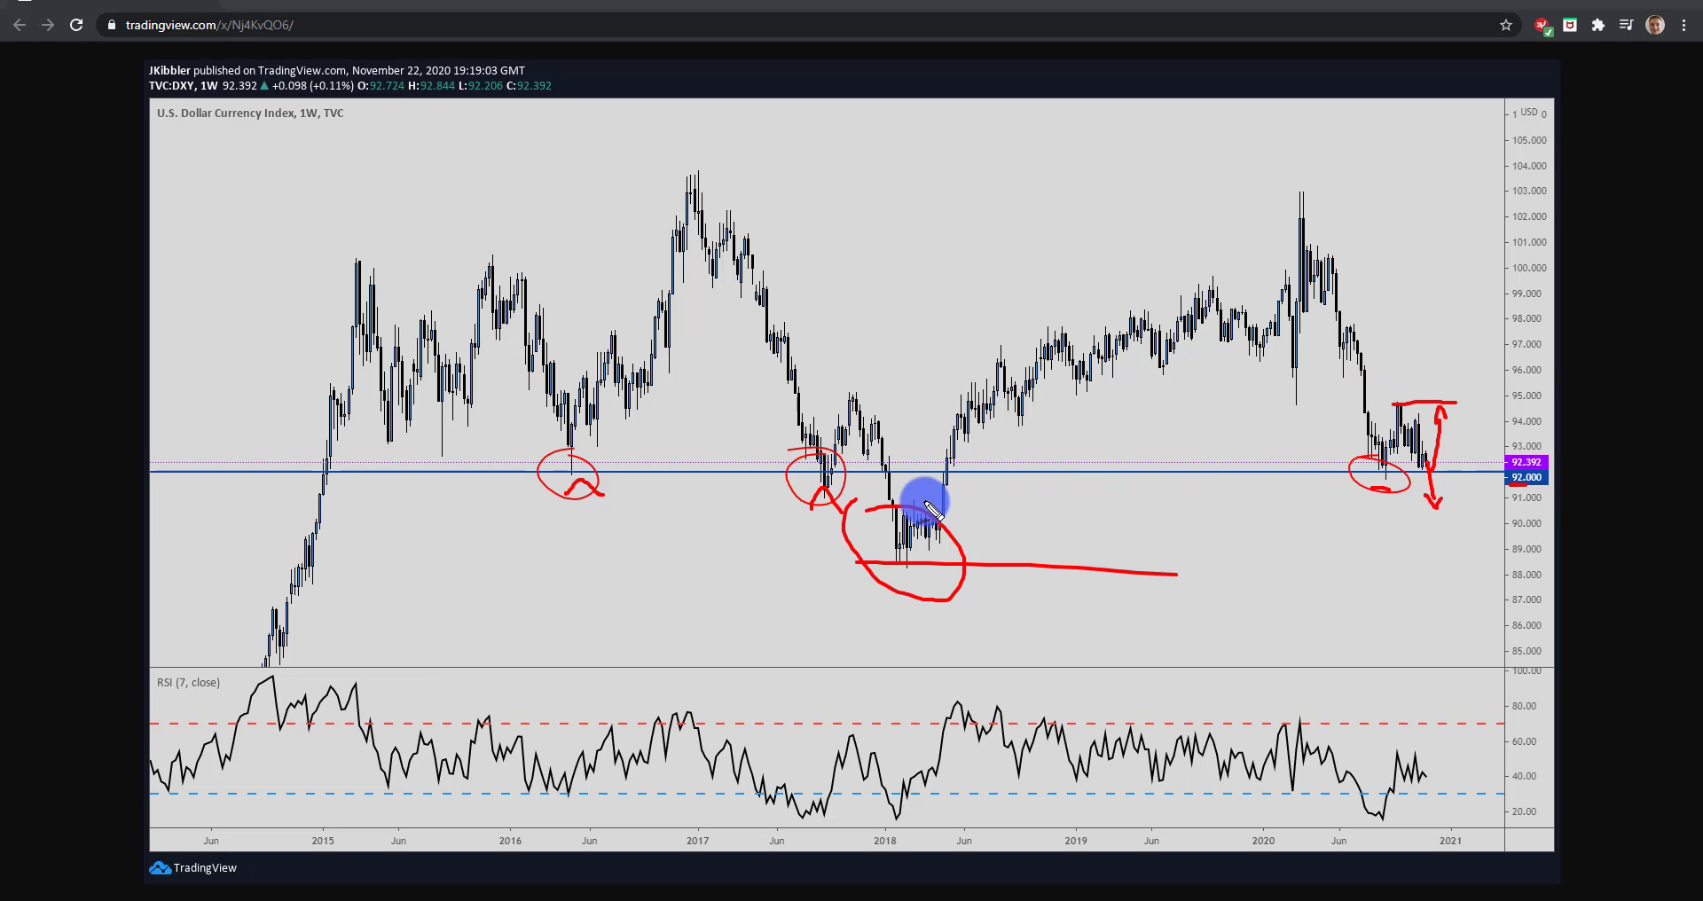
Step: Extend a line from the 2018 lows to the price scale, then clear the added marks
{"action": "left_click_drag", "start_coordinate": [867, 509], "coordinate": [1524, 530]}
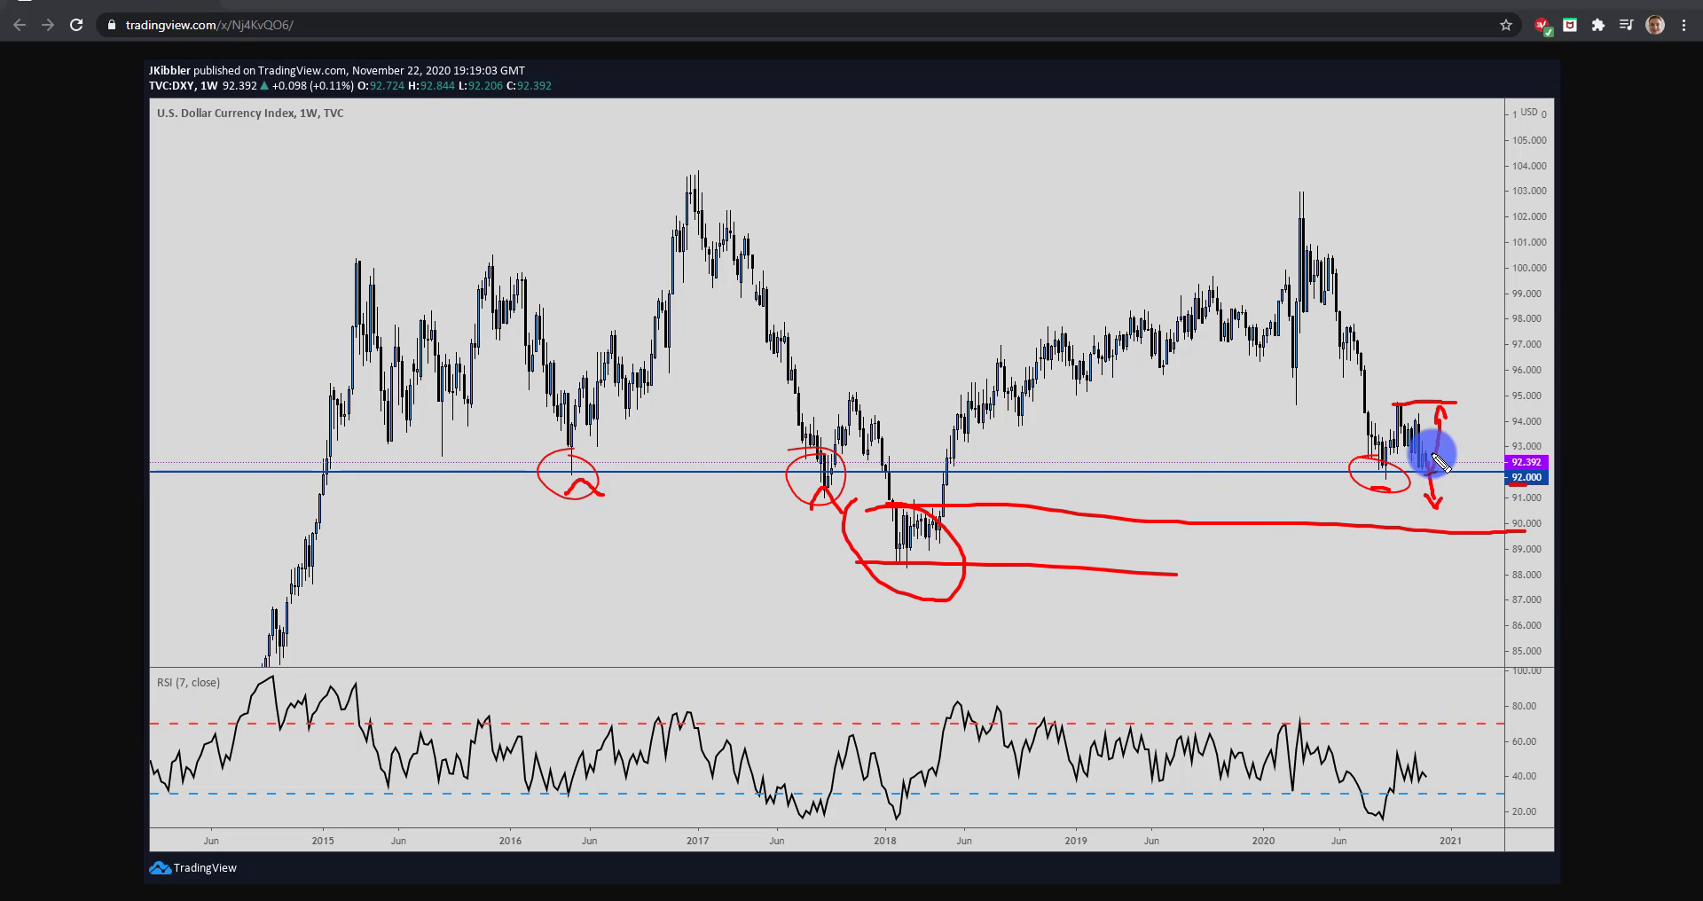
{"action": "left_click_drag", "start_coordinate": [895, 555], "coordinate": [922, 541]}
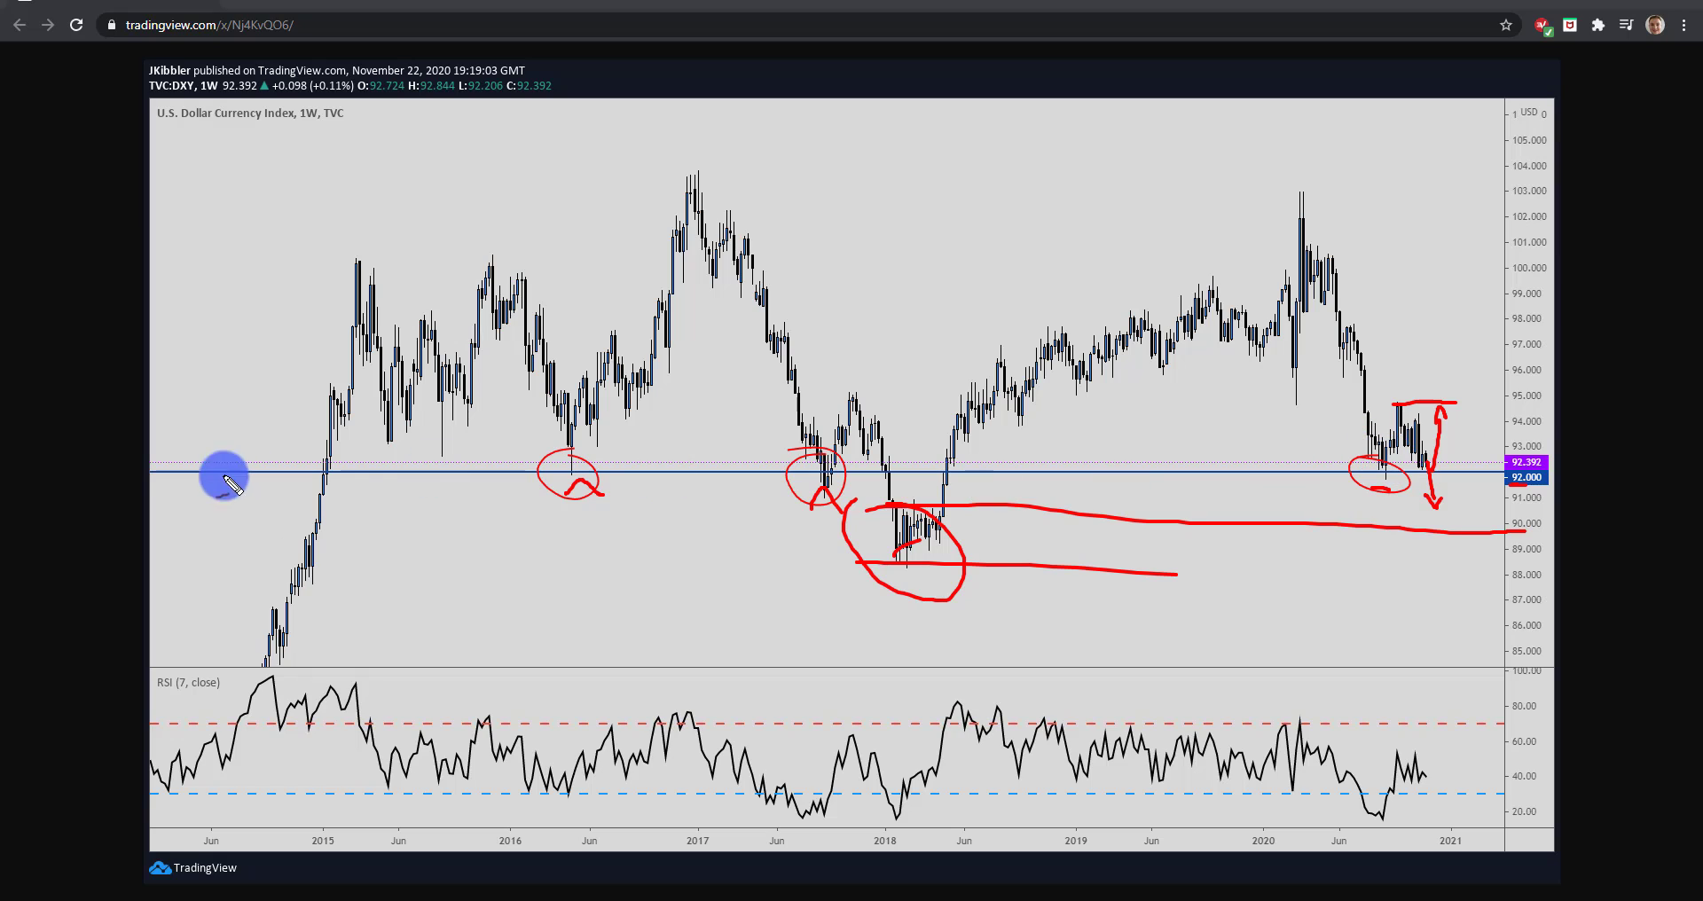
{"action": "key", "text": "ctrl+z"}
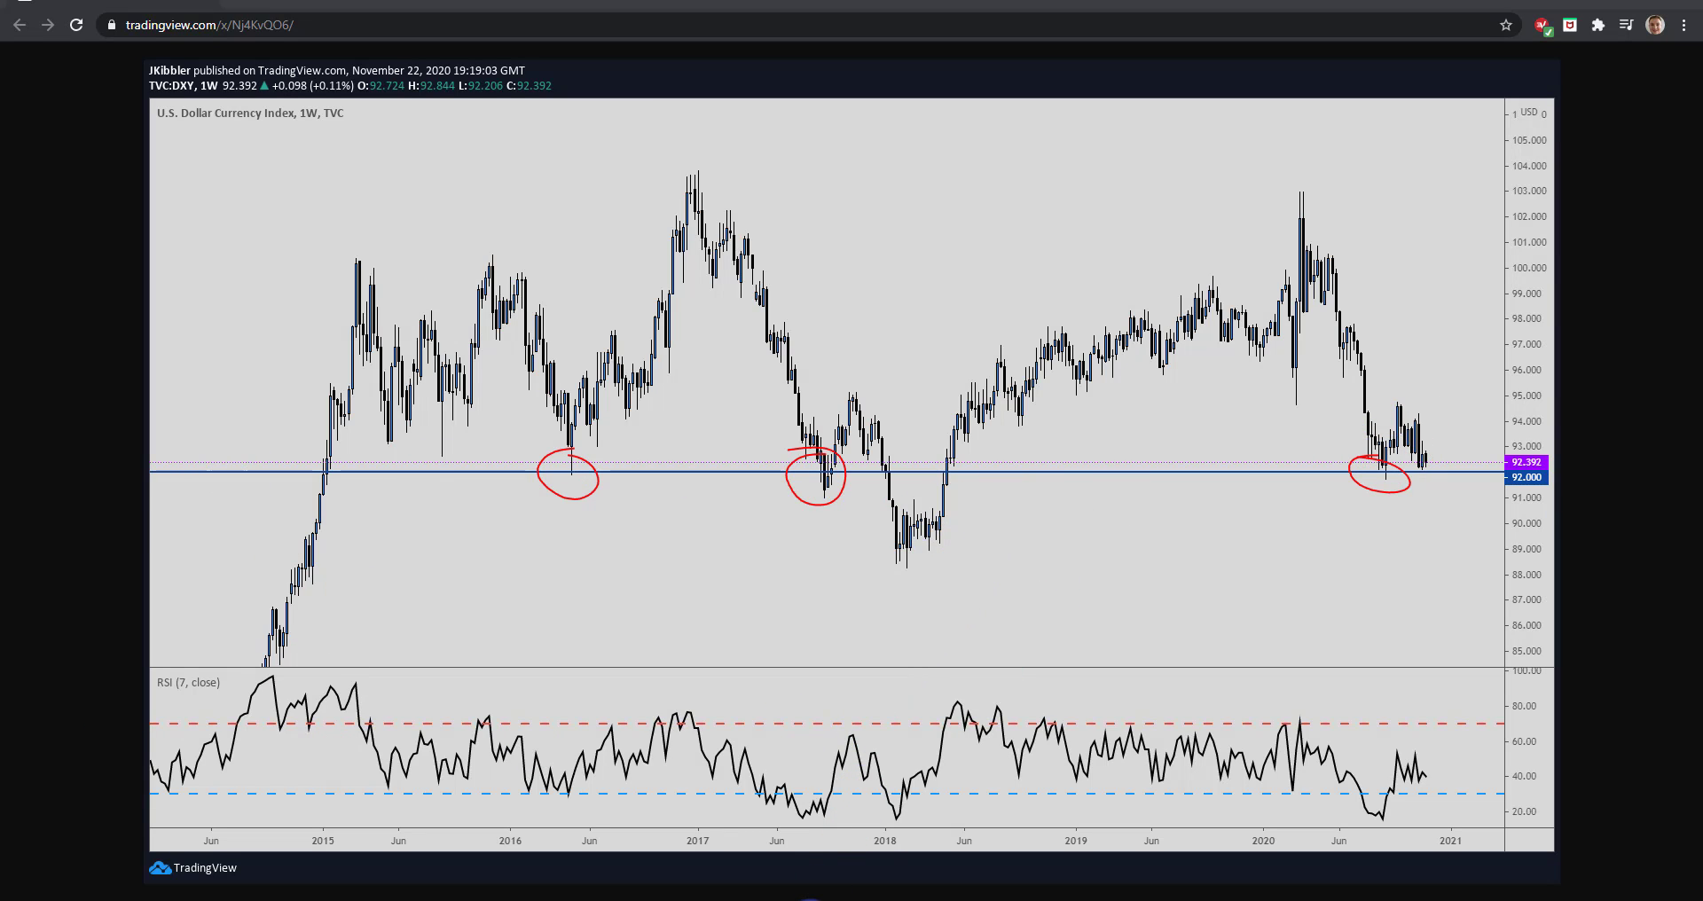
{"action": "key", "text": "alt+Tab"}
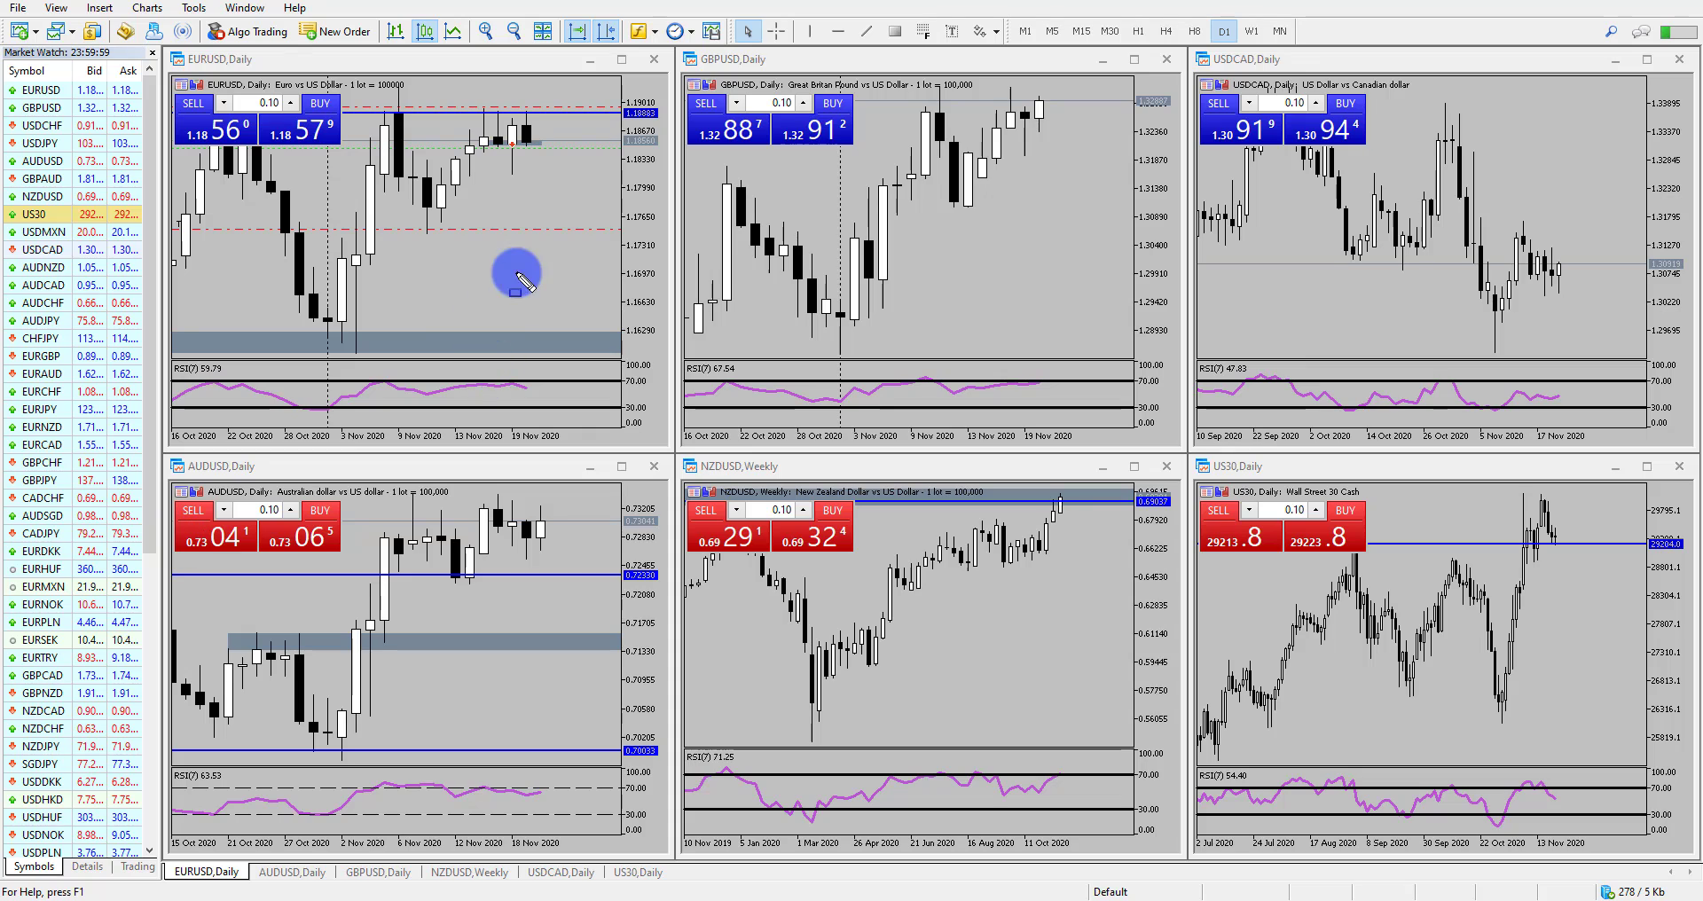
Step: Delete the selected horizontal level on EURUSD and maximize the daily chart window
{"action": "double_click", "coordinate": [449, 112]}
{"action": "left_click_drag", "start_coordinate": [568, 153], "coordinate": [575, 173]}
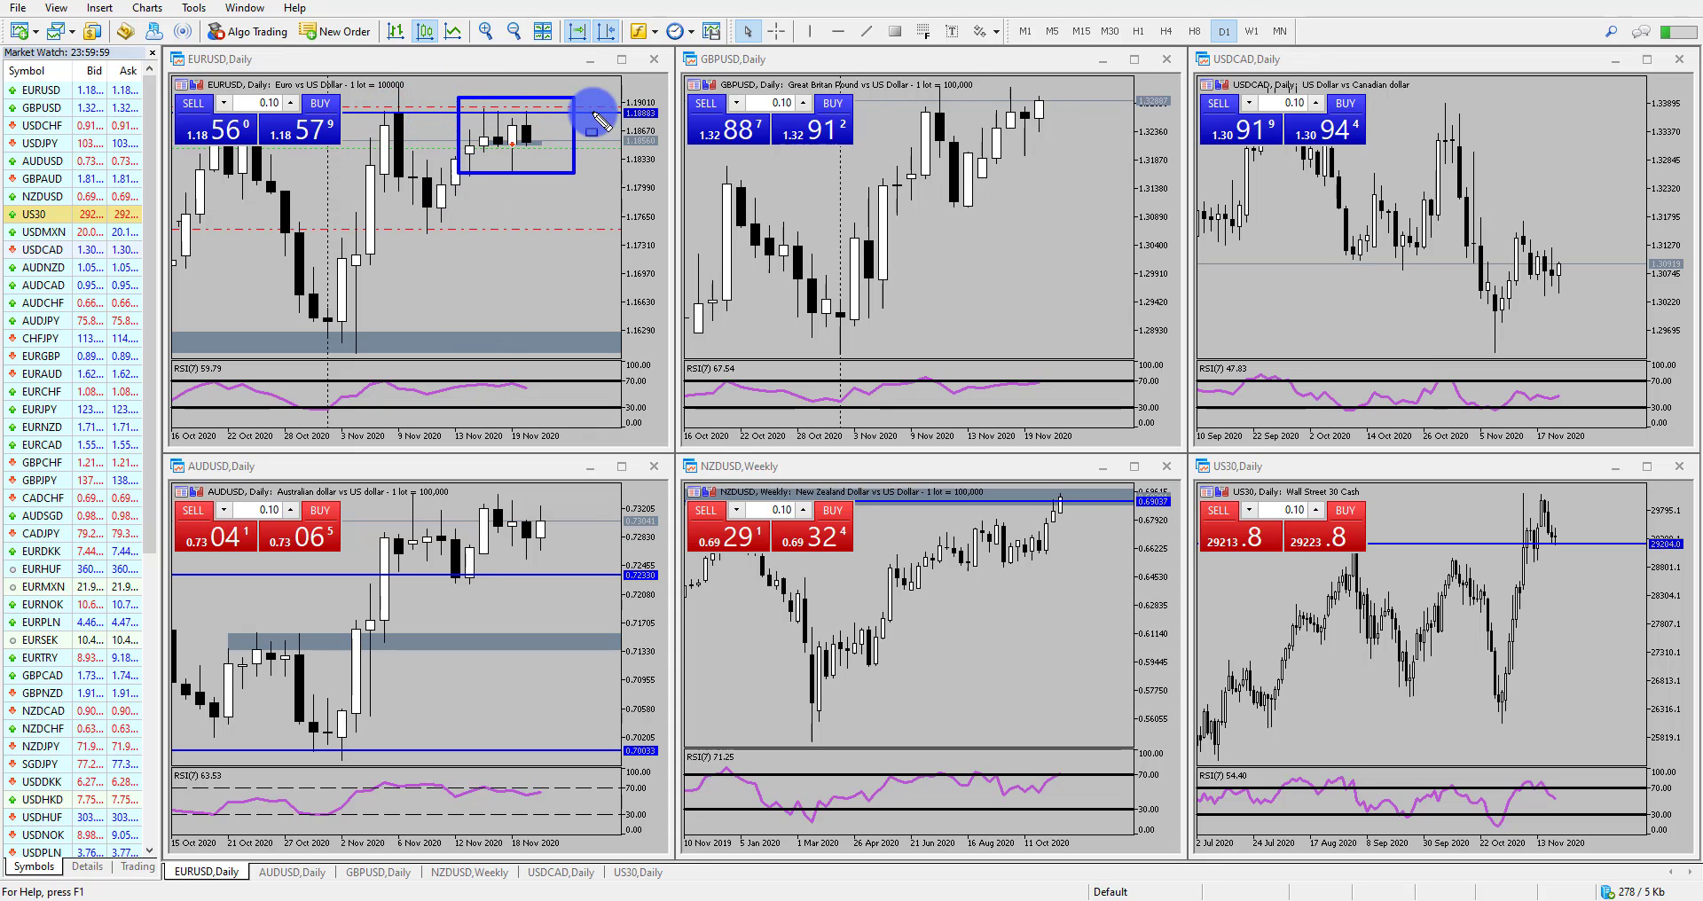
{"action": "key", "text": "Delete"}
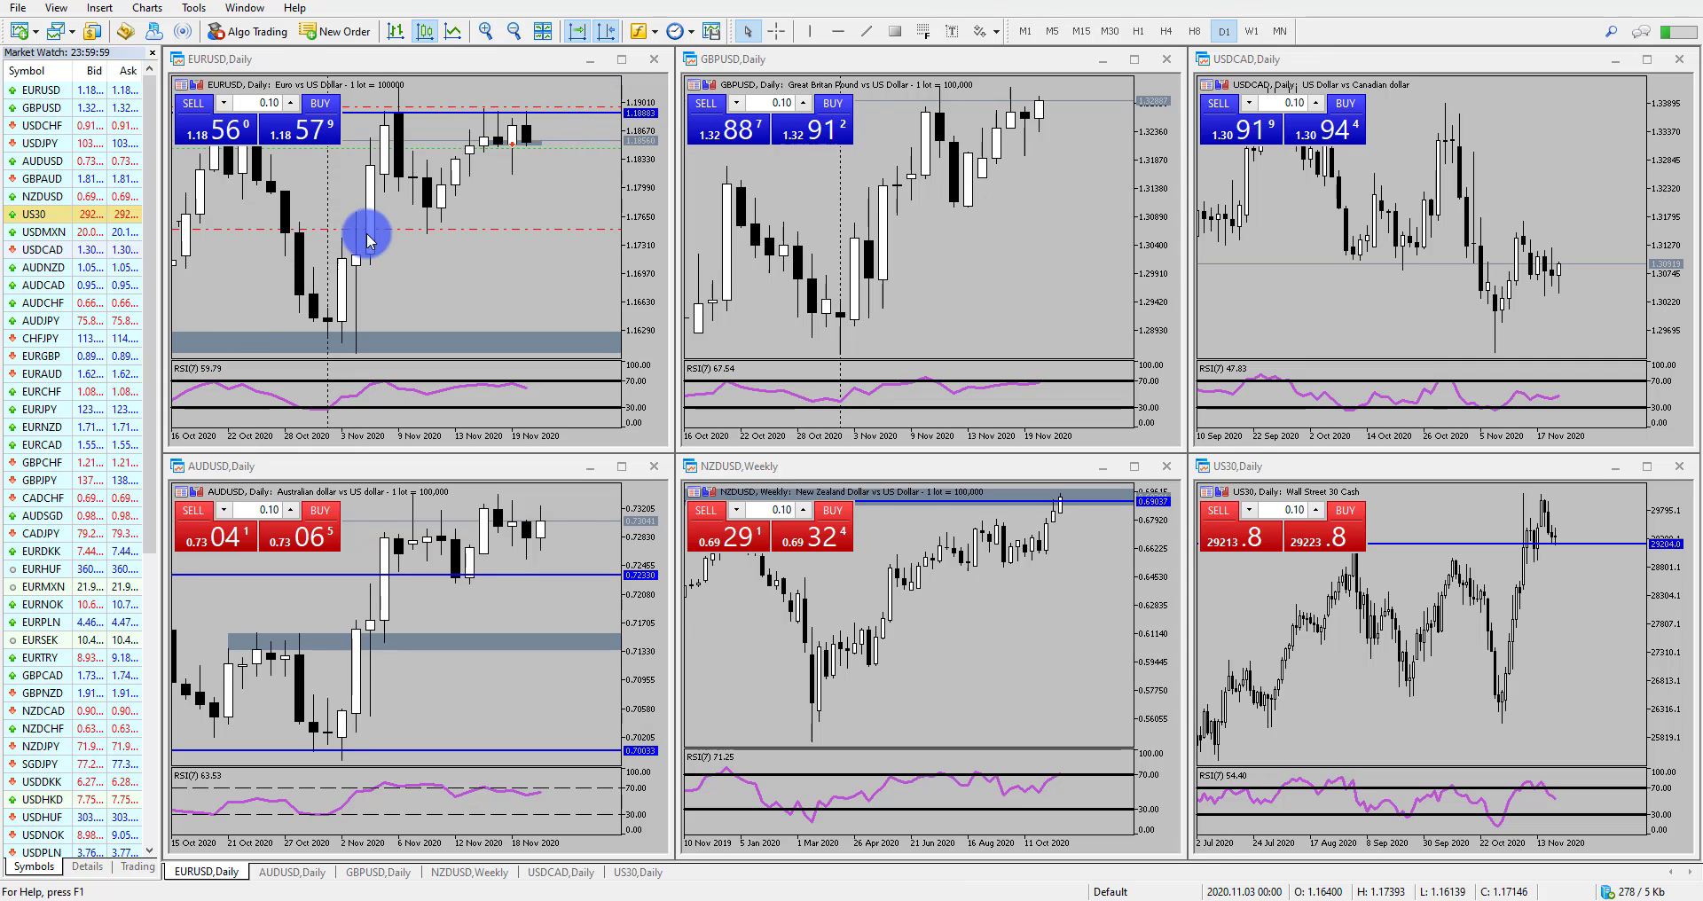
{"action": "left_click", "coordinate": [621, 60]}
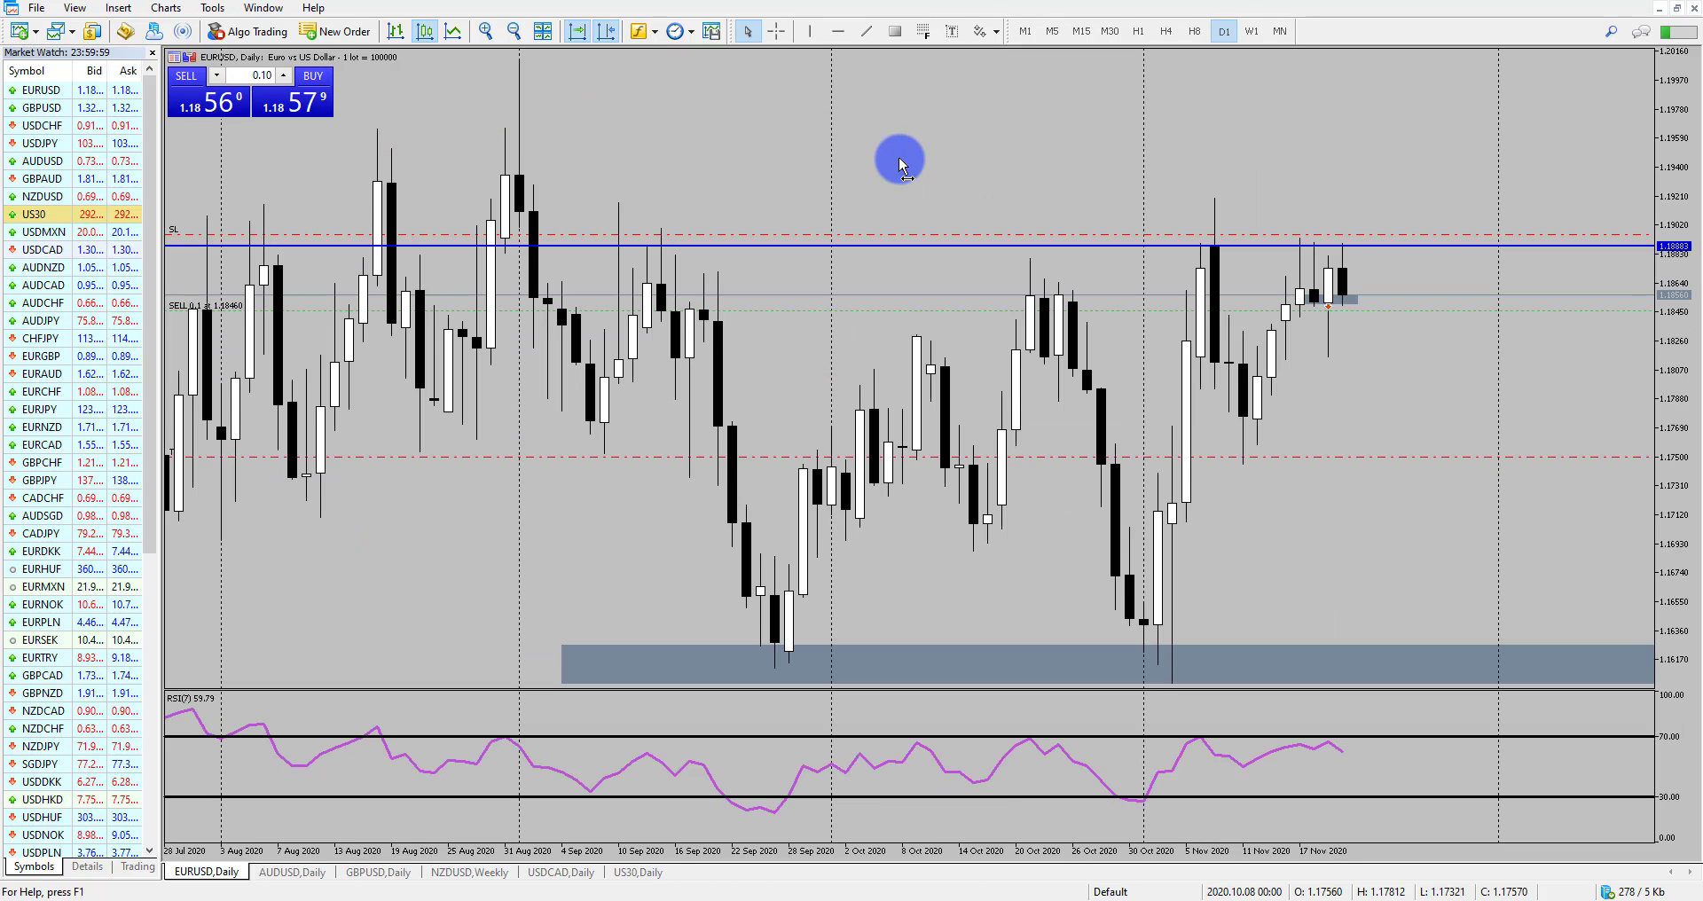
{"action": "mouse_move", "coordinate": [1242, 410]}
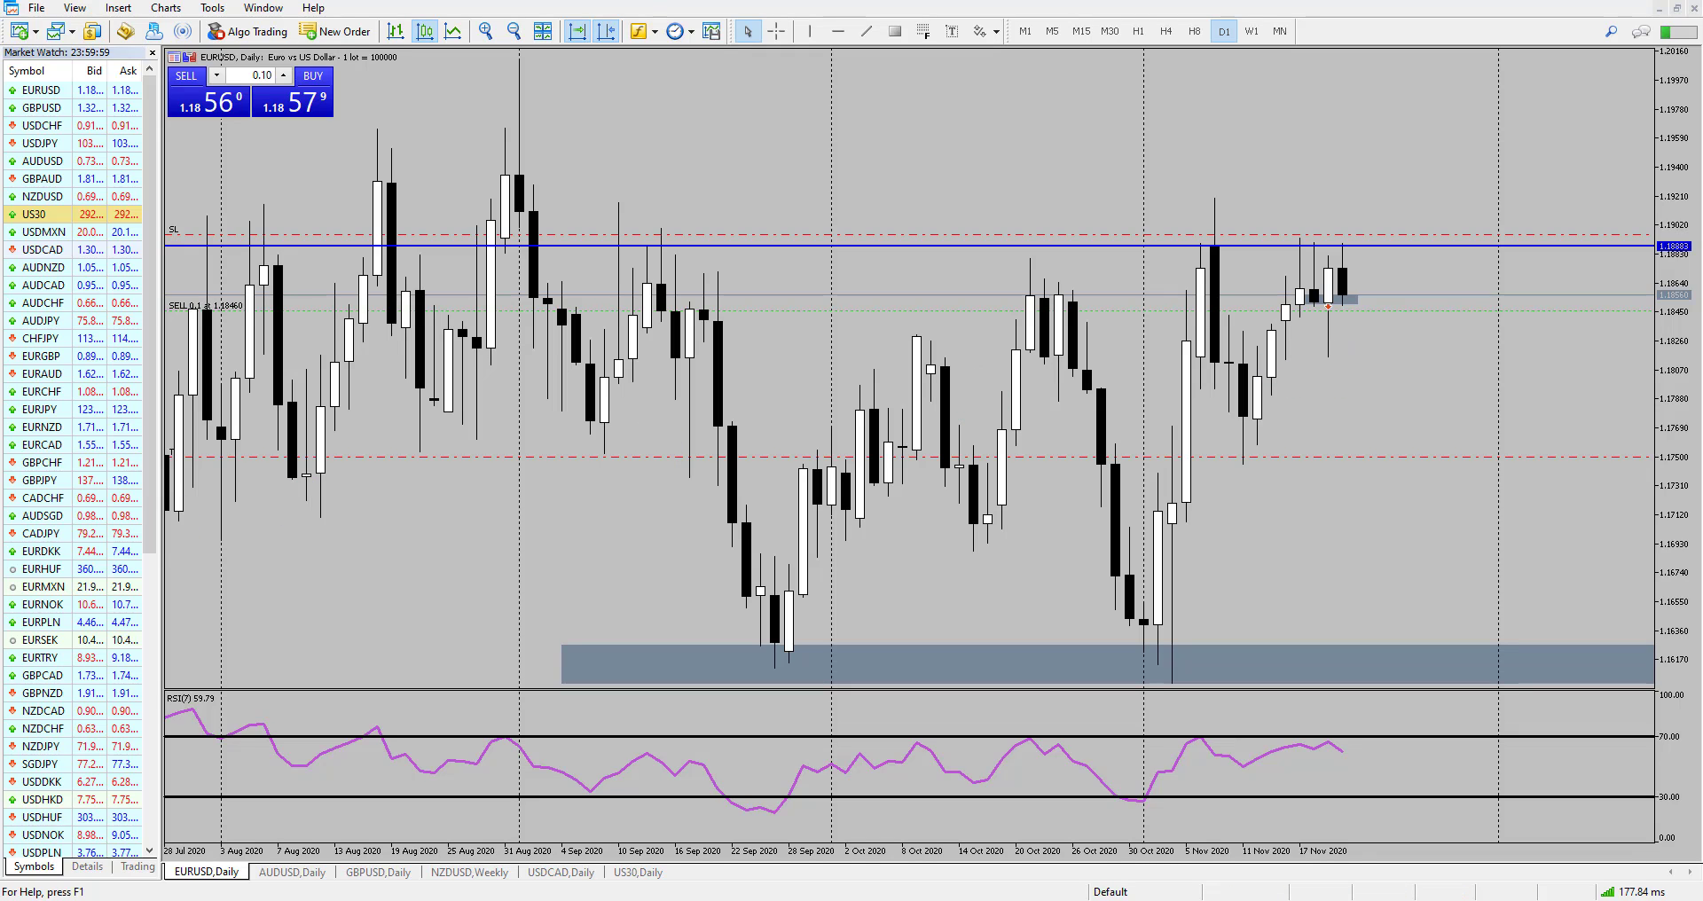
Step: Sketch up and down arrows and circle the pullback, erase them, then zoom out to April–November 2020
{"action": "mouse_move", "coordinate": [1371, 286]}
{"action": "left_mouse_down"}
{"action": "mouse_move", "coordinate": [1444, 452]}
{"action": "mouse_move", "coordinate": [1459, 415]}
{"action": "left_mouse_up"}
{"action": "mouse_move", "coordinate": [1237, 411]}
{"action": "left_mouse_down"}
{"action": "mouse_move", "coordinate": [1304, 472]}
{"action": "mouse_move", "coordinate": [1192, 428]}
{"action": "left_mouse_up"}
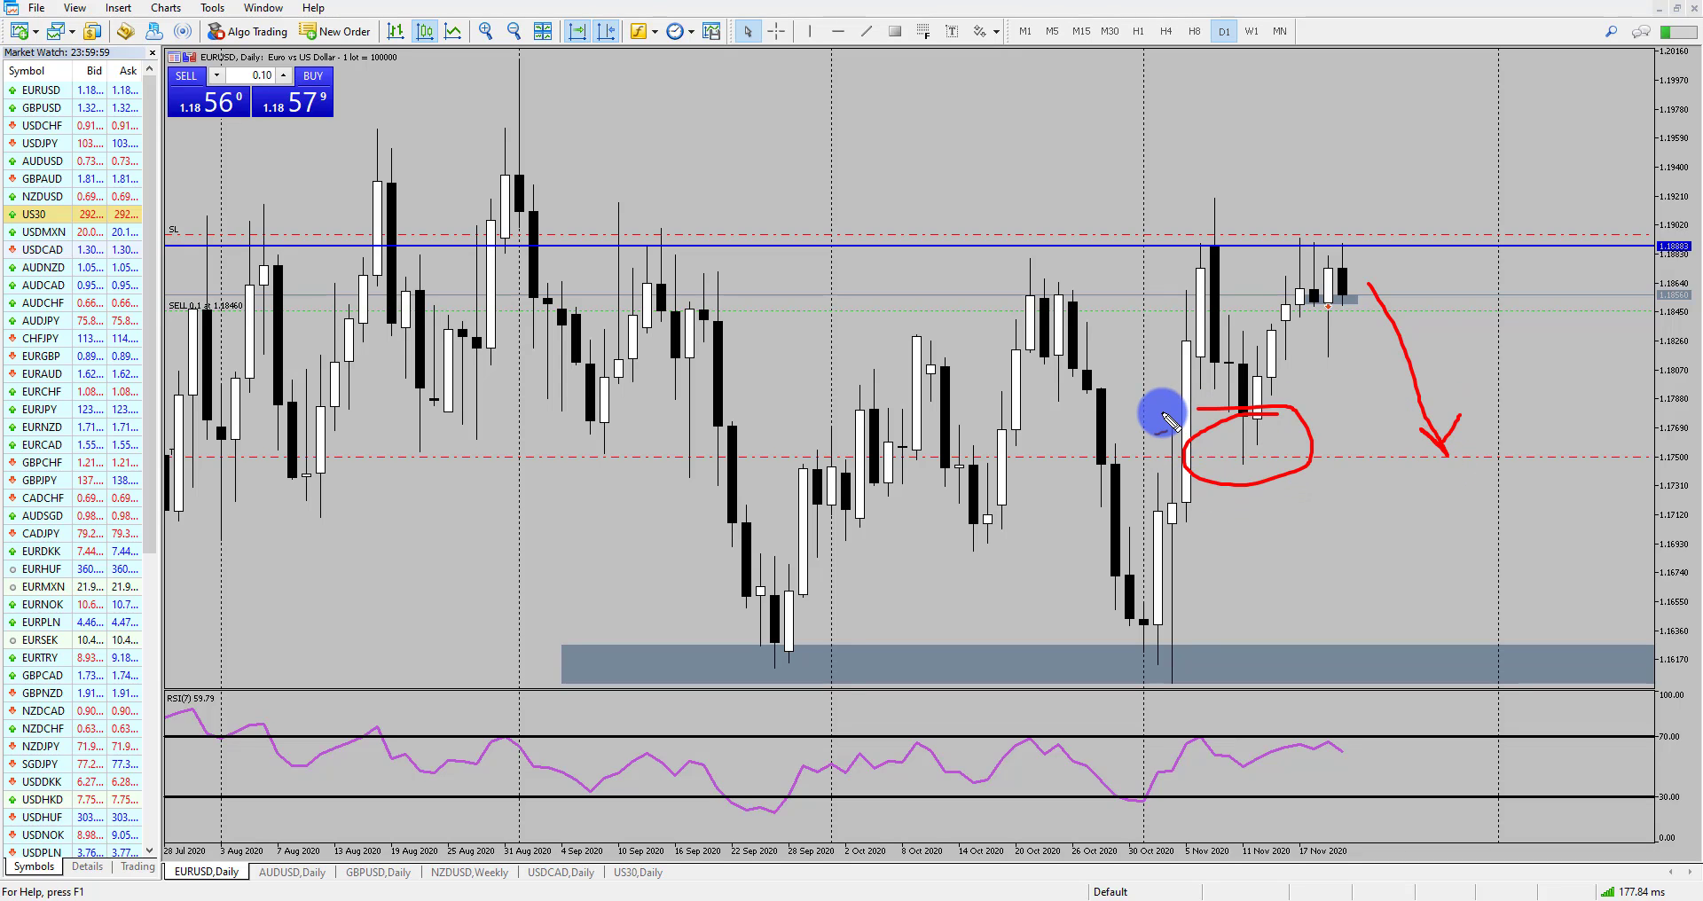
{"action": "mouse_move", "coordinate": [1400, 304]}
{"action": "left_mouse_down"}
{"action": "mouse_move", "coordinate": [1419, 61]}
{"action": "mouse_move", "coordinate": [1473, 92]}
{"action": "left_mouse_up"}
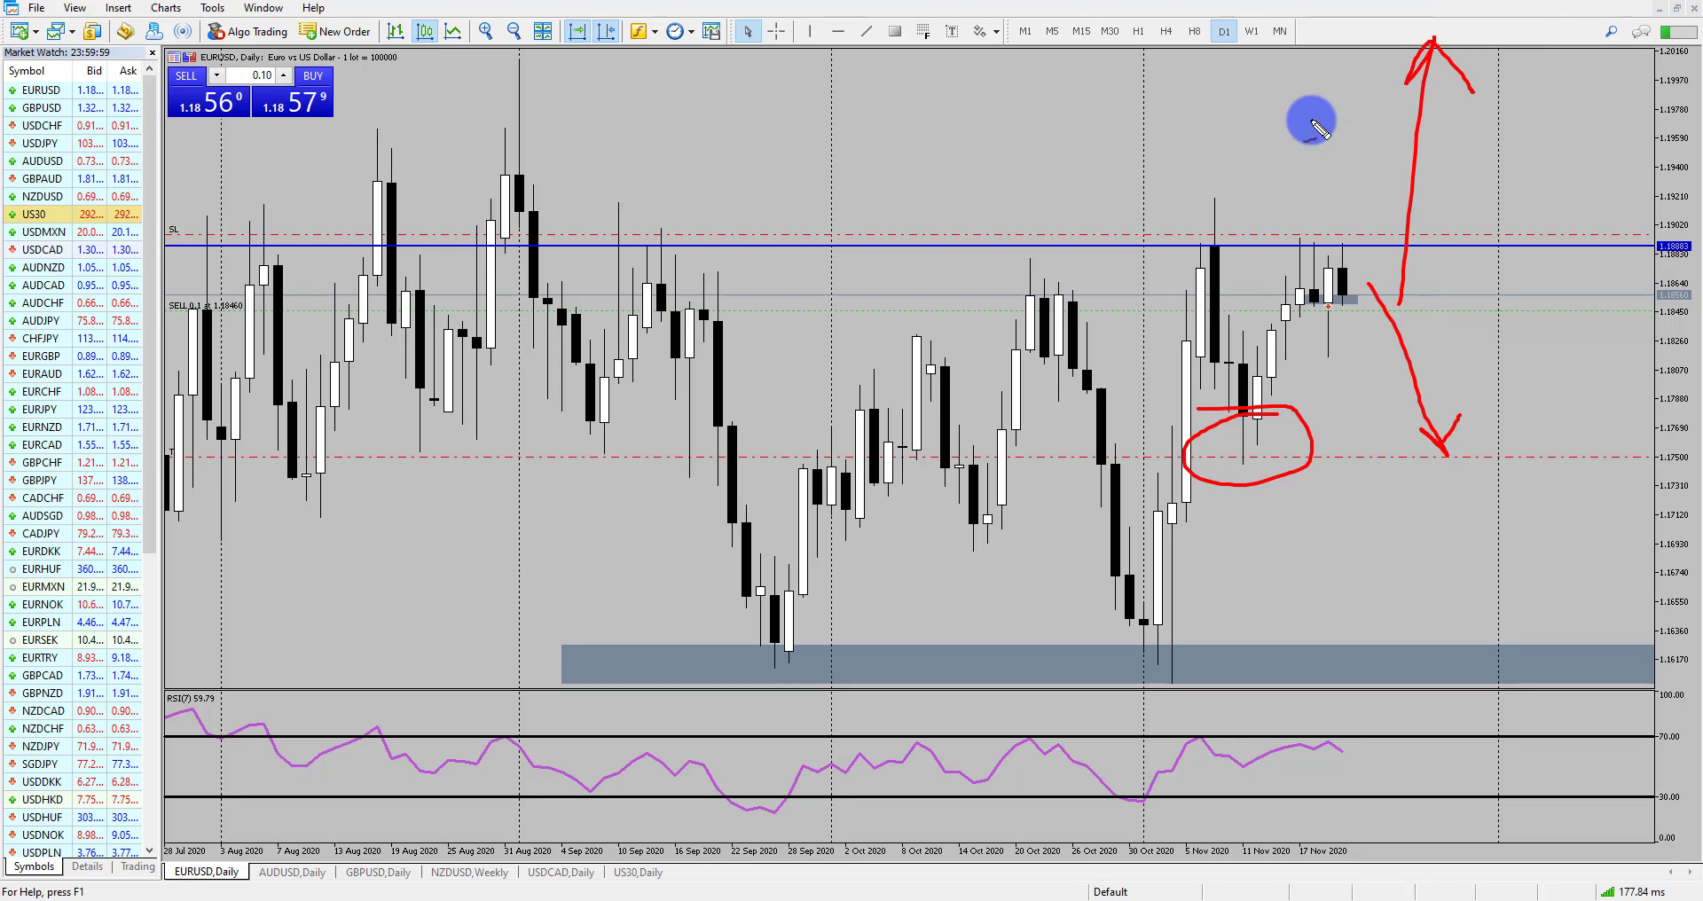
{"action": "key", "text": "Escape"}
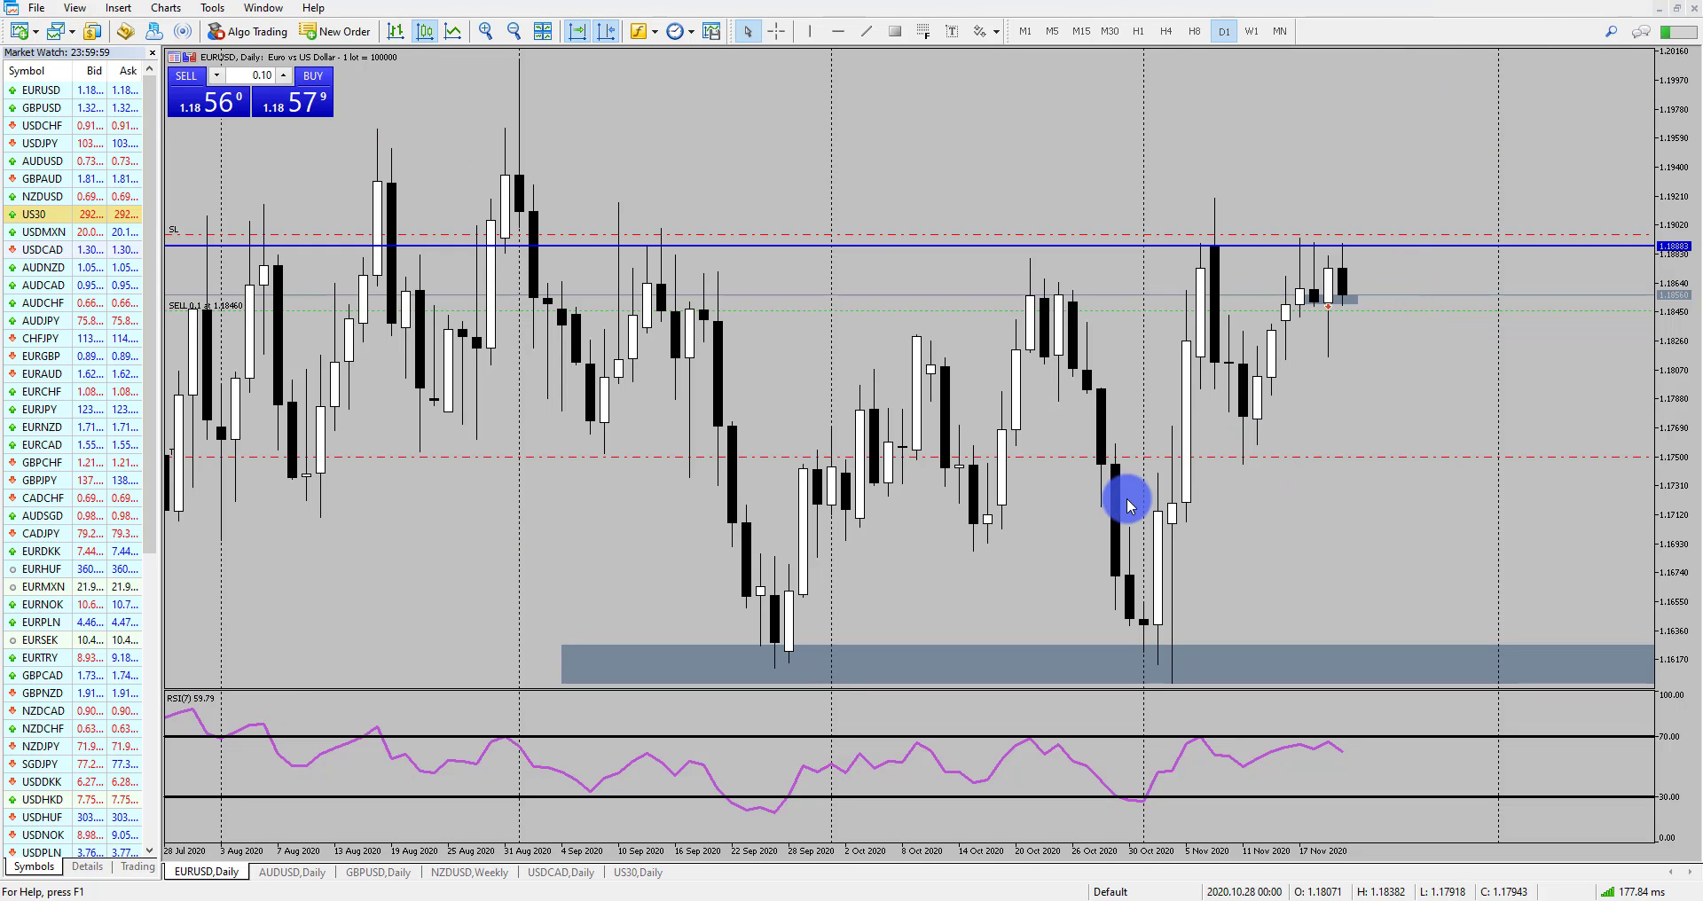
{"action": "left_click", "coordinate": [515, 29]}
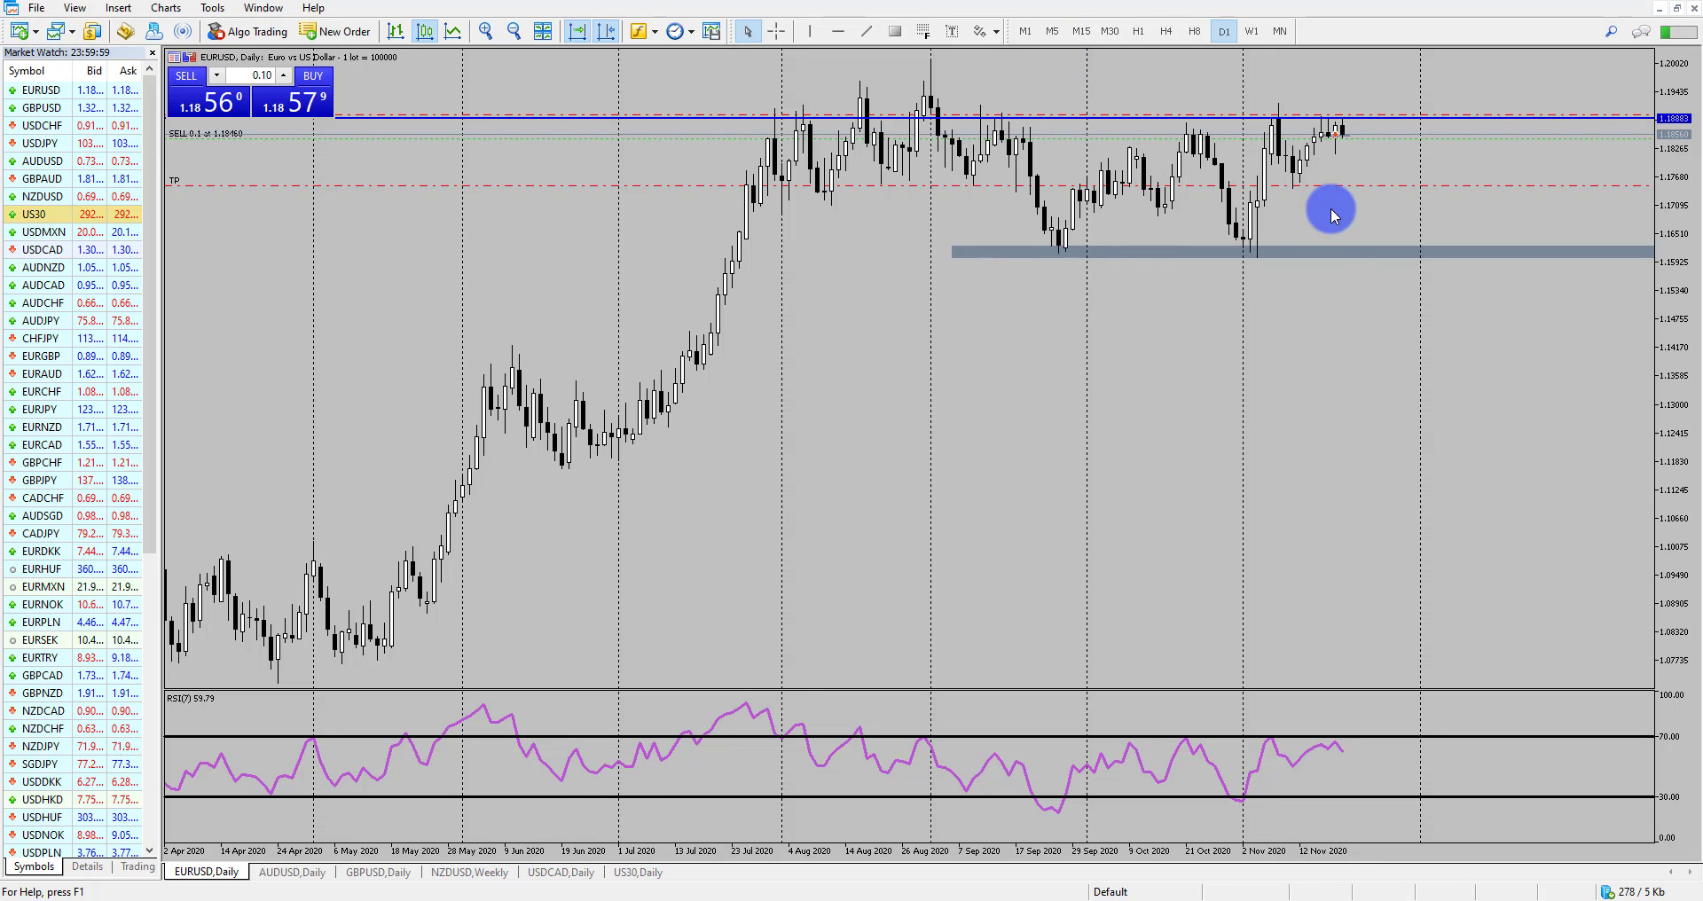
Step: Place a horizontal support line at 1.30176 on USDCAD's weekly chart, then view it on D1 and H4
{"action": "left_click", "coordinate": [590, 872]}
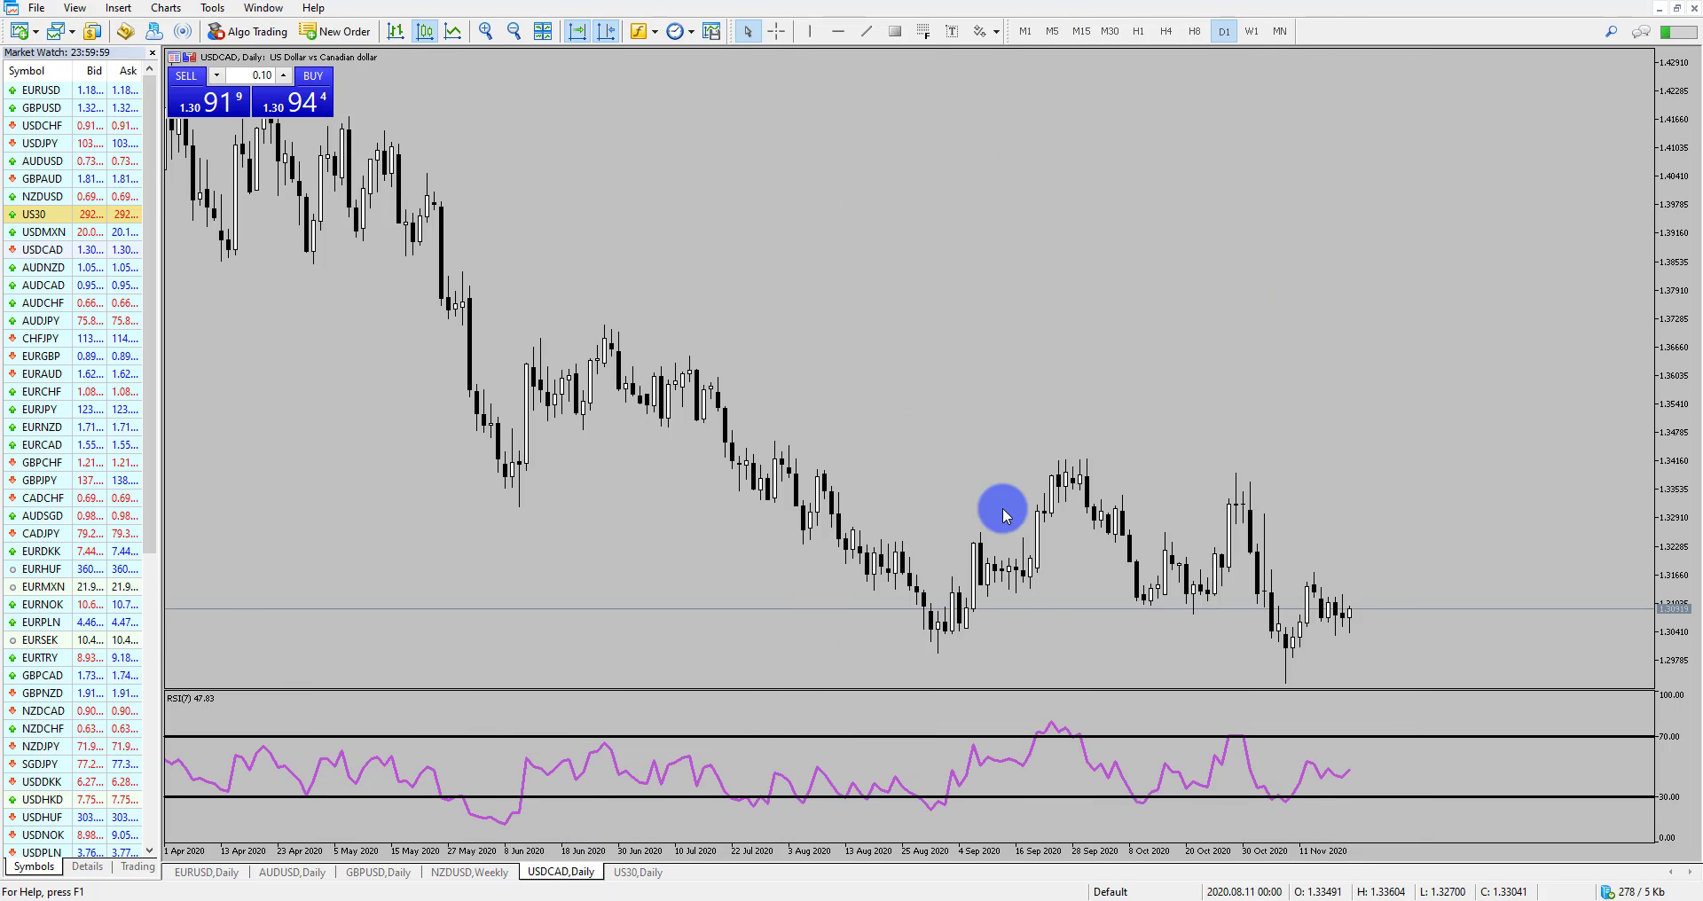
{"action": "left_click", "coordinate": [1251, 31]}
{"action": "left_click", "coordinate": [838, 31]}
{"action": "left_click", "coordinate": [1394, 413]}
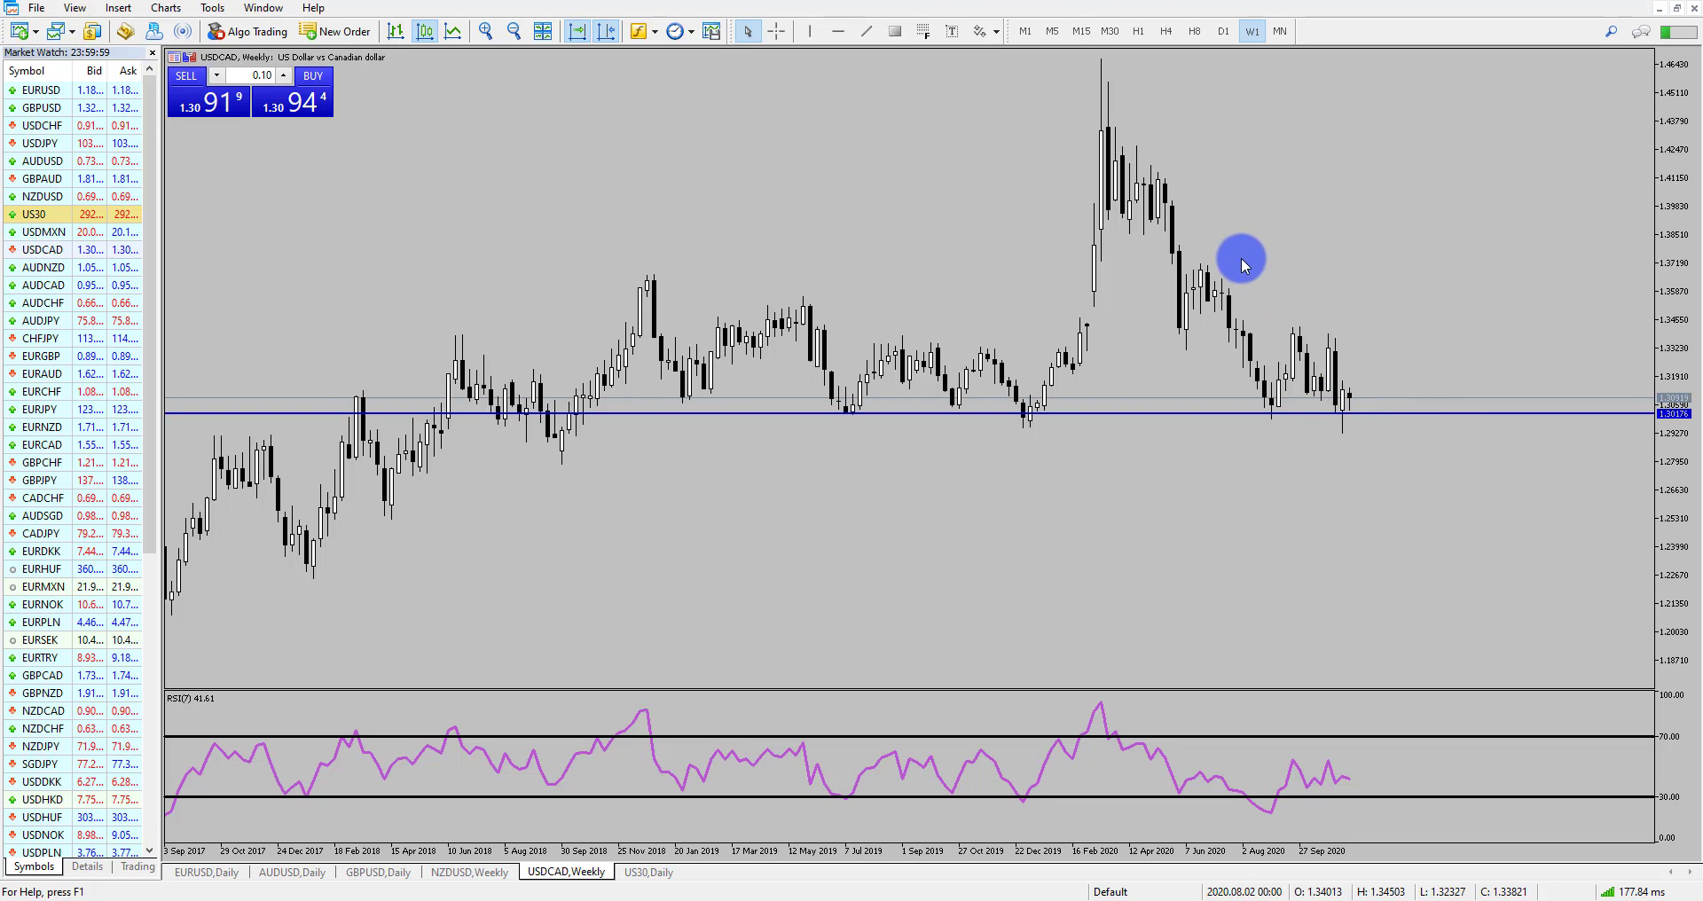
{"action": "left_click", "coordinate": [1226, 32]}
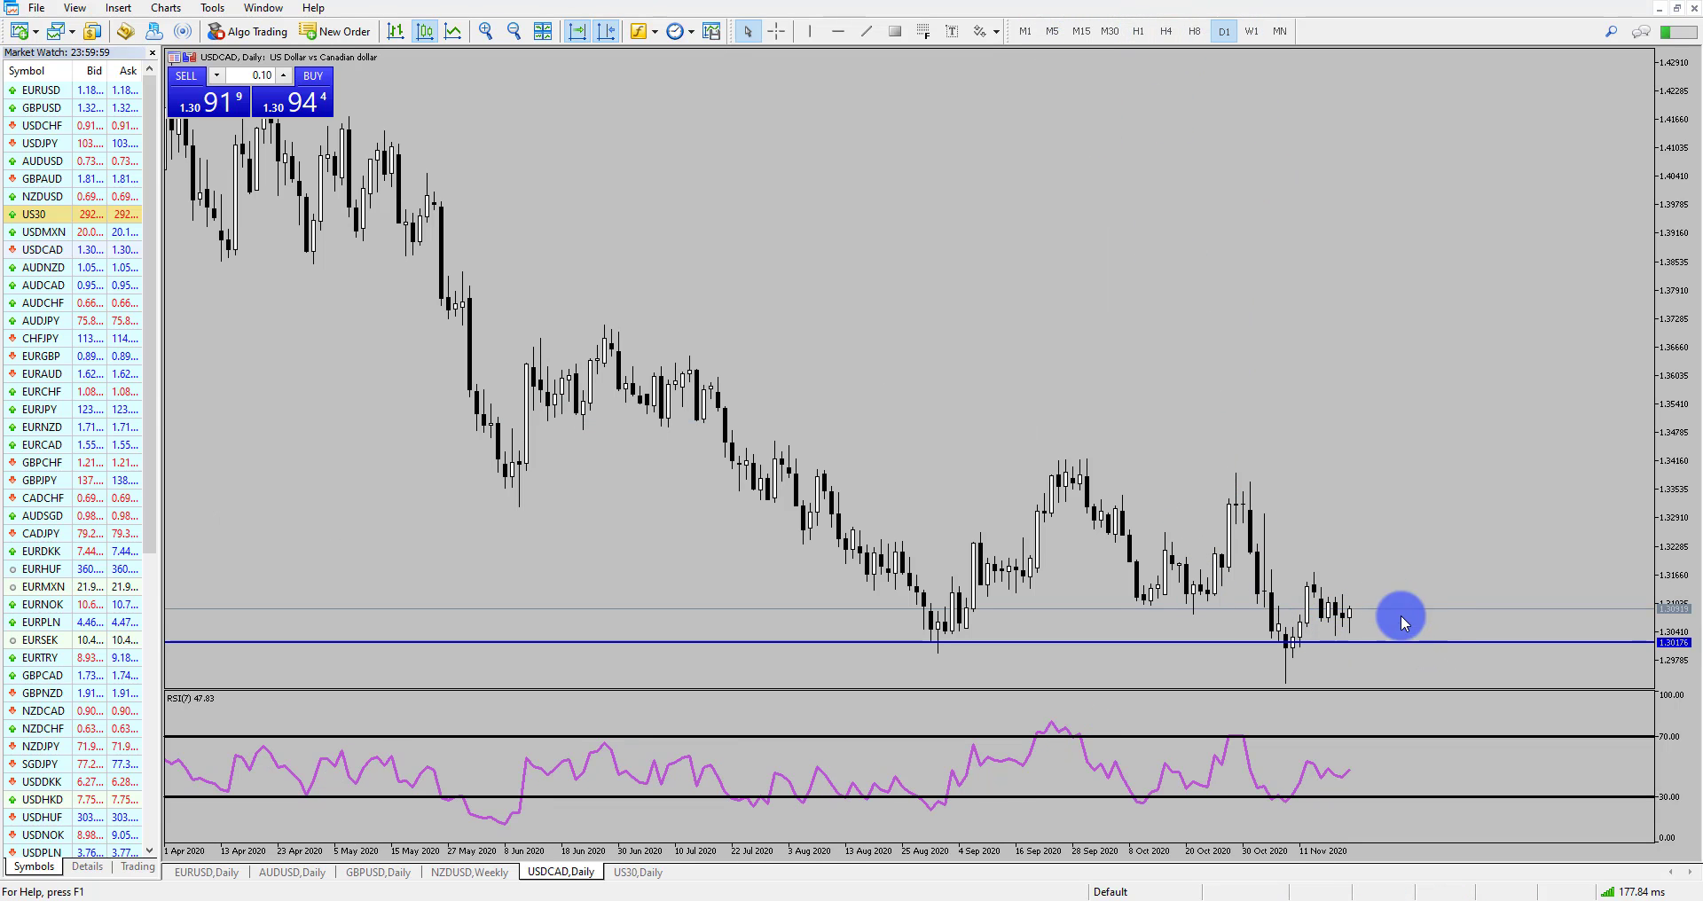
{"action": "left_click", "coordinate": [1167, 31]}
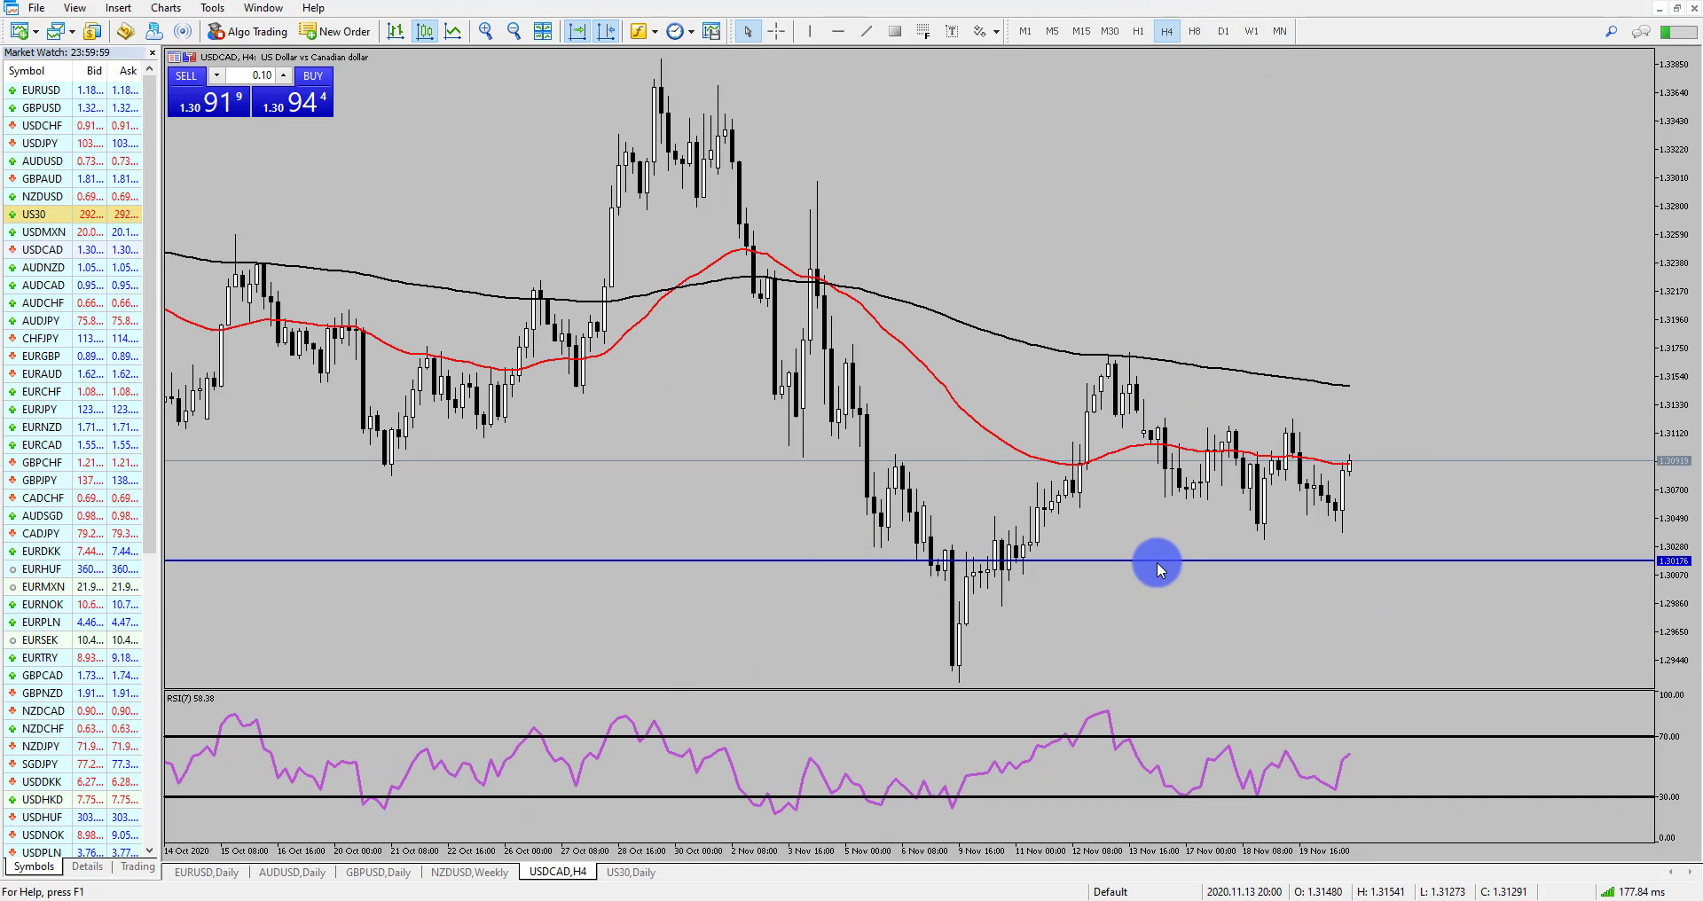
Step: Draw a descending trendline from the mid-November swing high and a horizontal line near 1.3113
{"action": "left_click", "coordinate": [866, 31]}
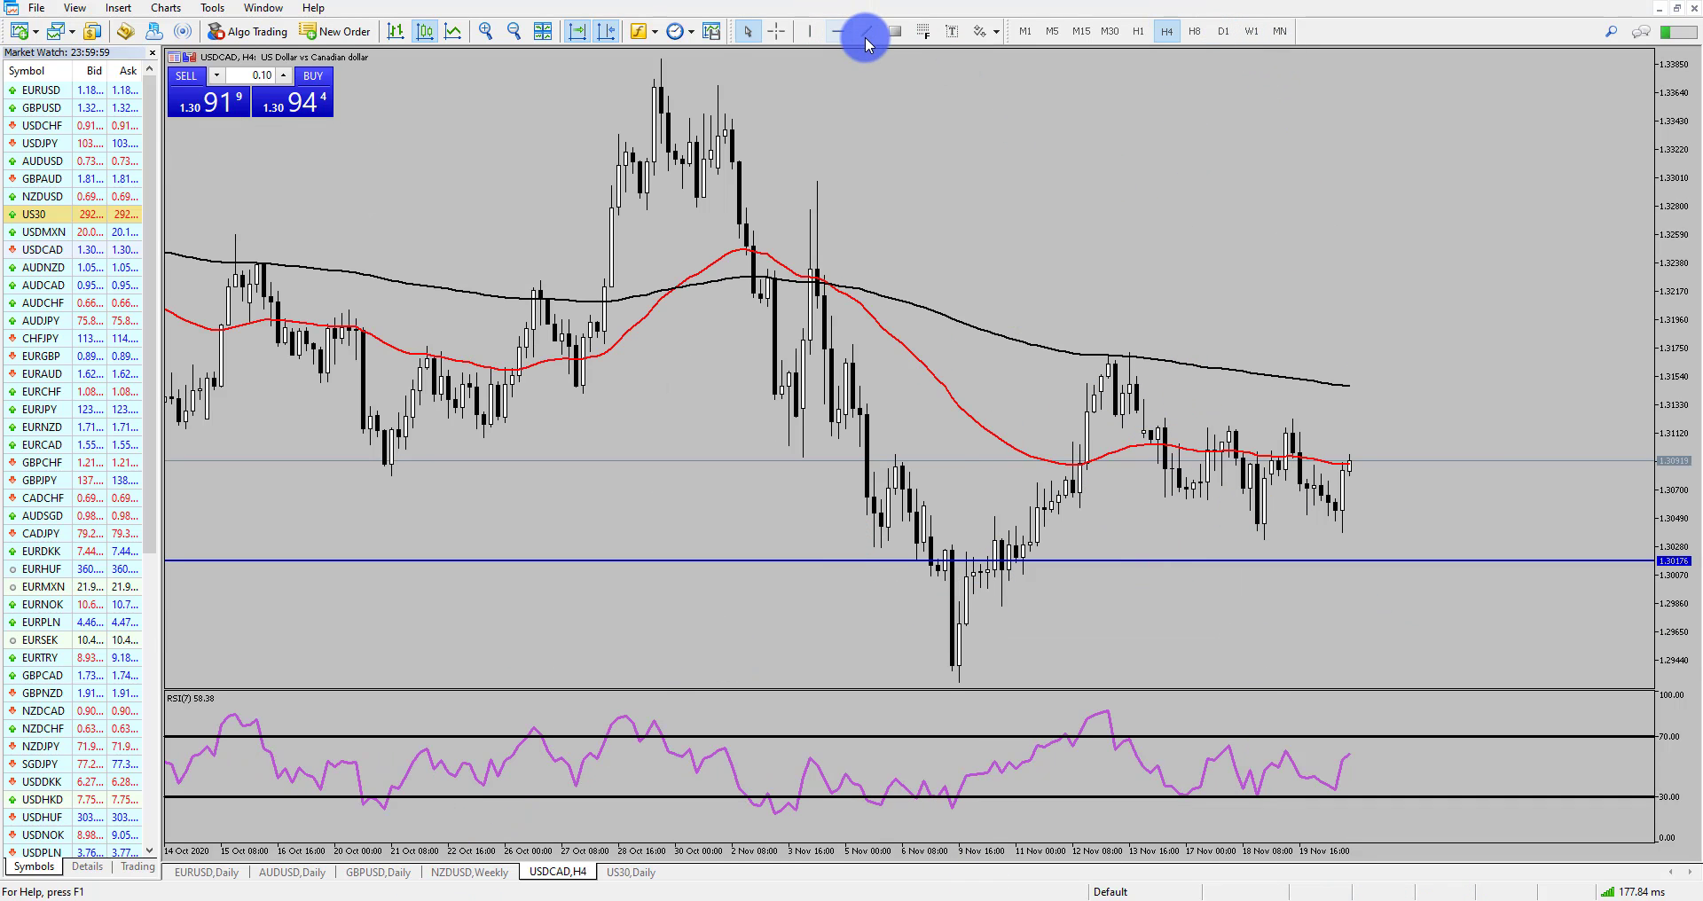
{"action": "mouse_move", "coordinate": [1129, 348]}
{"action": "left_mouse_down"}
{"action": "mouse_move", "coordinate": [1209, 395]}
{"action": "mouse_move", "coordinate": [1552, 471]}
{"action": "mouse_move", "coordinate": [1463, 487]}
{"action": "left_mouse_up"}
{"action": "left_click", "coordinate": [866, 31]}
{"action": "mouse_move", "coordinate": [1186, 413]}
{"action": "left_mouse_down"}
{"action": "mouse_move", "coordinate": [1478, 414]}
{"action": "mouse_move", "coordinate": [1462, 414]}
{"action": "left_mouse_up"}
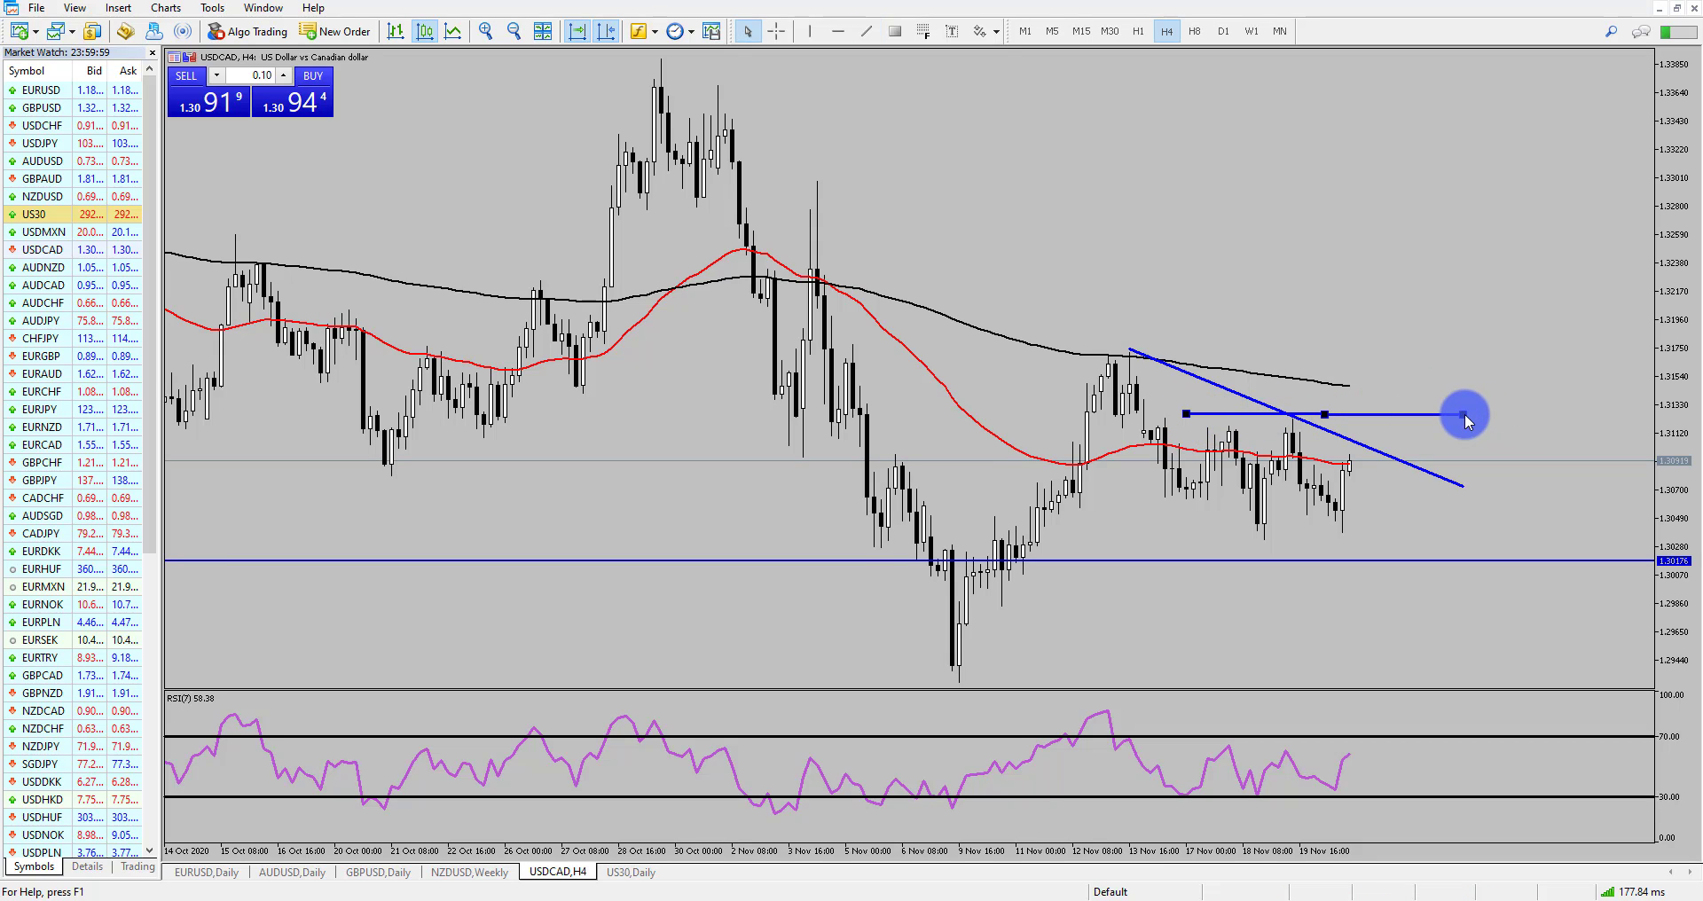
{"action": "left_click_drag", "start_coordinate": [1328, 417], "coordinate": [1327, 423]}
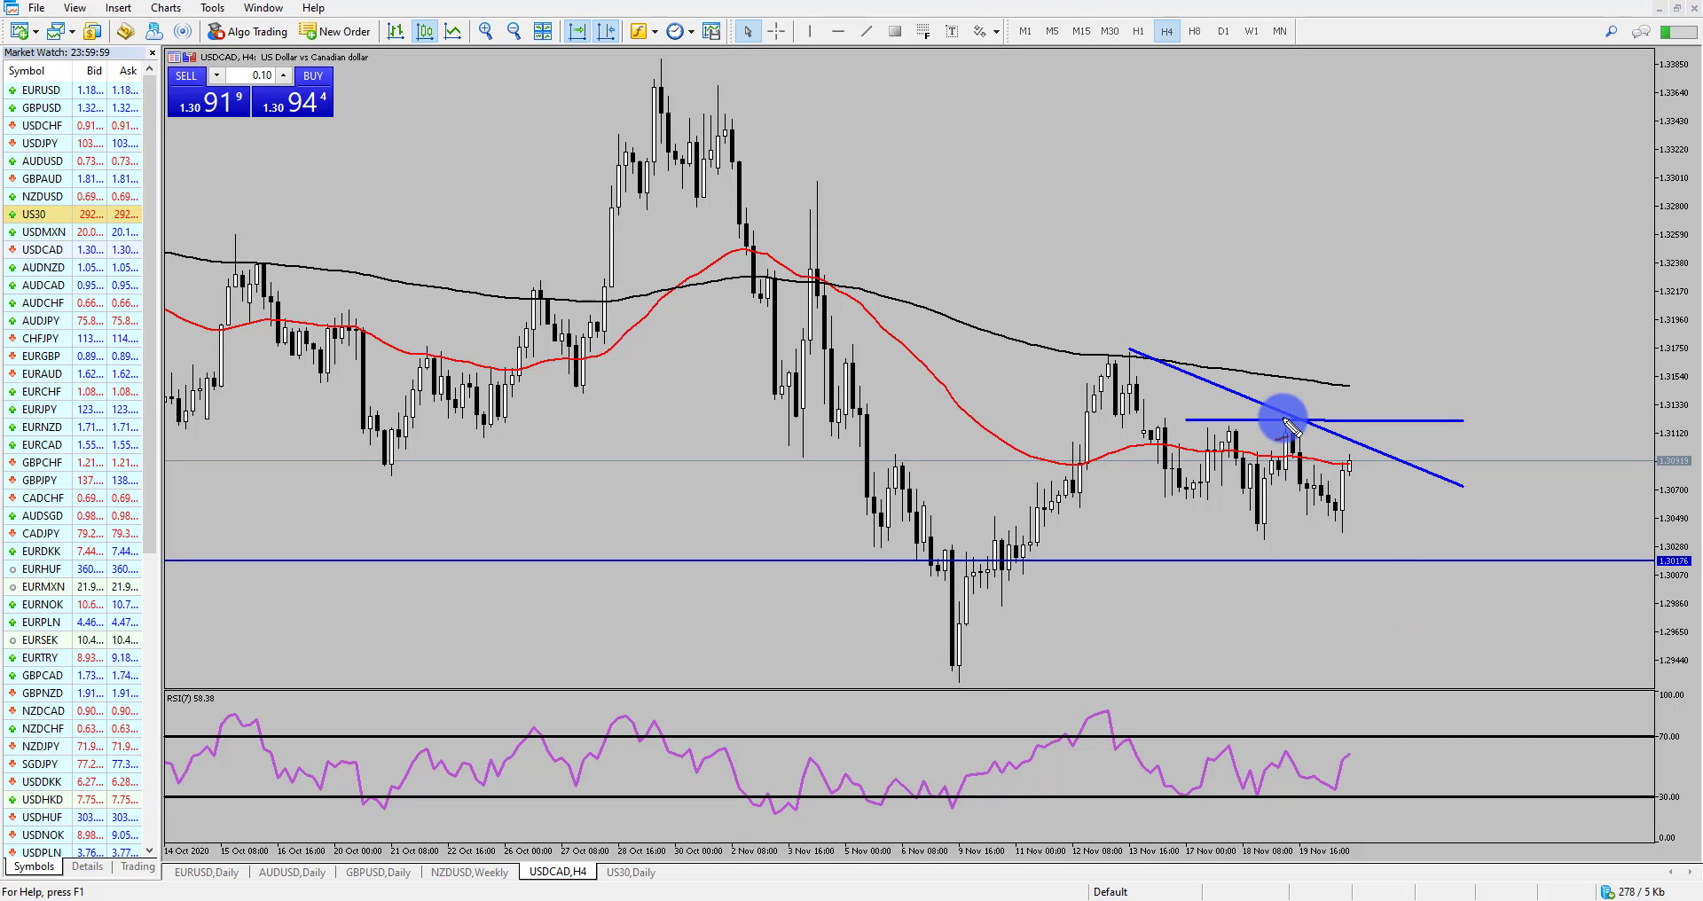
Step: Sketch the recent price zigzag and a possible drop below support, then erase the sketches
{"action": "mouse_move", "coordinate": [1133, 377]}
{"action": "left_mouse_down"}
{"action": "mouse_move", "coordinate": [1193, 505]}
{"action": "mouse_move", "coordinate": [1279, 523]}
{"action": "mouse_move", "coordinate": [1348, 510]}
{"action": "mouse_move", "coordinate": [1359, 377]}
{"action": "mouse_move", "coordinate": [1383, 399]}
{"action": "mouse_move", "coordinate": [1404, 293]}
{"action": "mouse_move", "coordinate": [1414, 311]}
{"action": "left_mouse_up"}
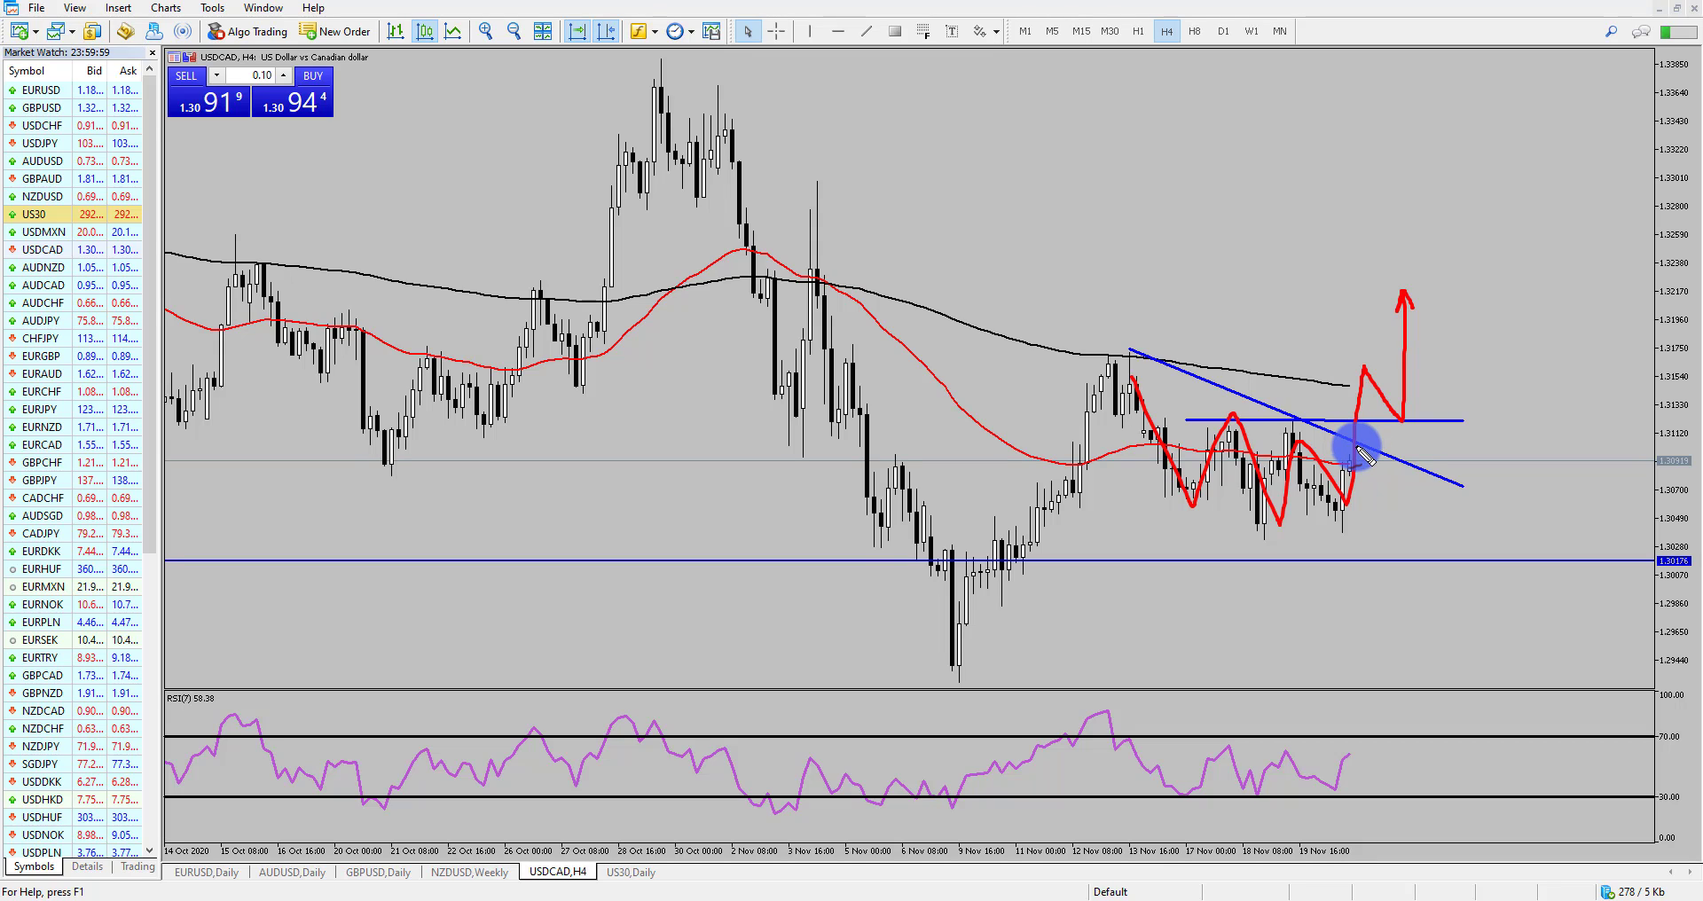
{"action": "mouse_move", "coordinate": [1349, 508]}
{"action": "left_mouse_down"}
{"action": "mouse_move", "coordinate": [1349, 463]}
{"action": "mouse_move", "coordinate": [1418, 677]}
{"action": "mouse_move", "coordinate": [1488, 707]}
{"action": "mouse_move", "coordinate": [1531, 687]}
{"action": "left_mouse_up"}
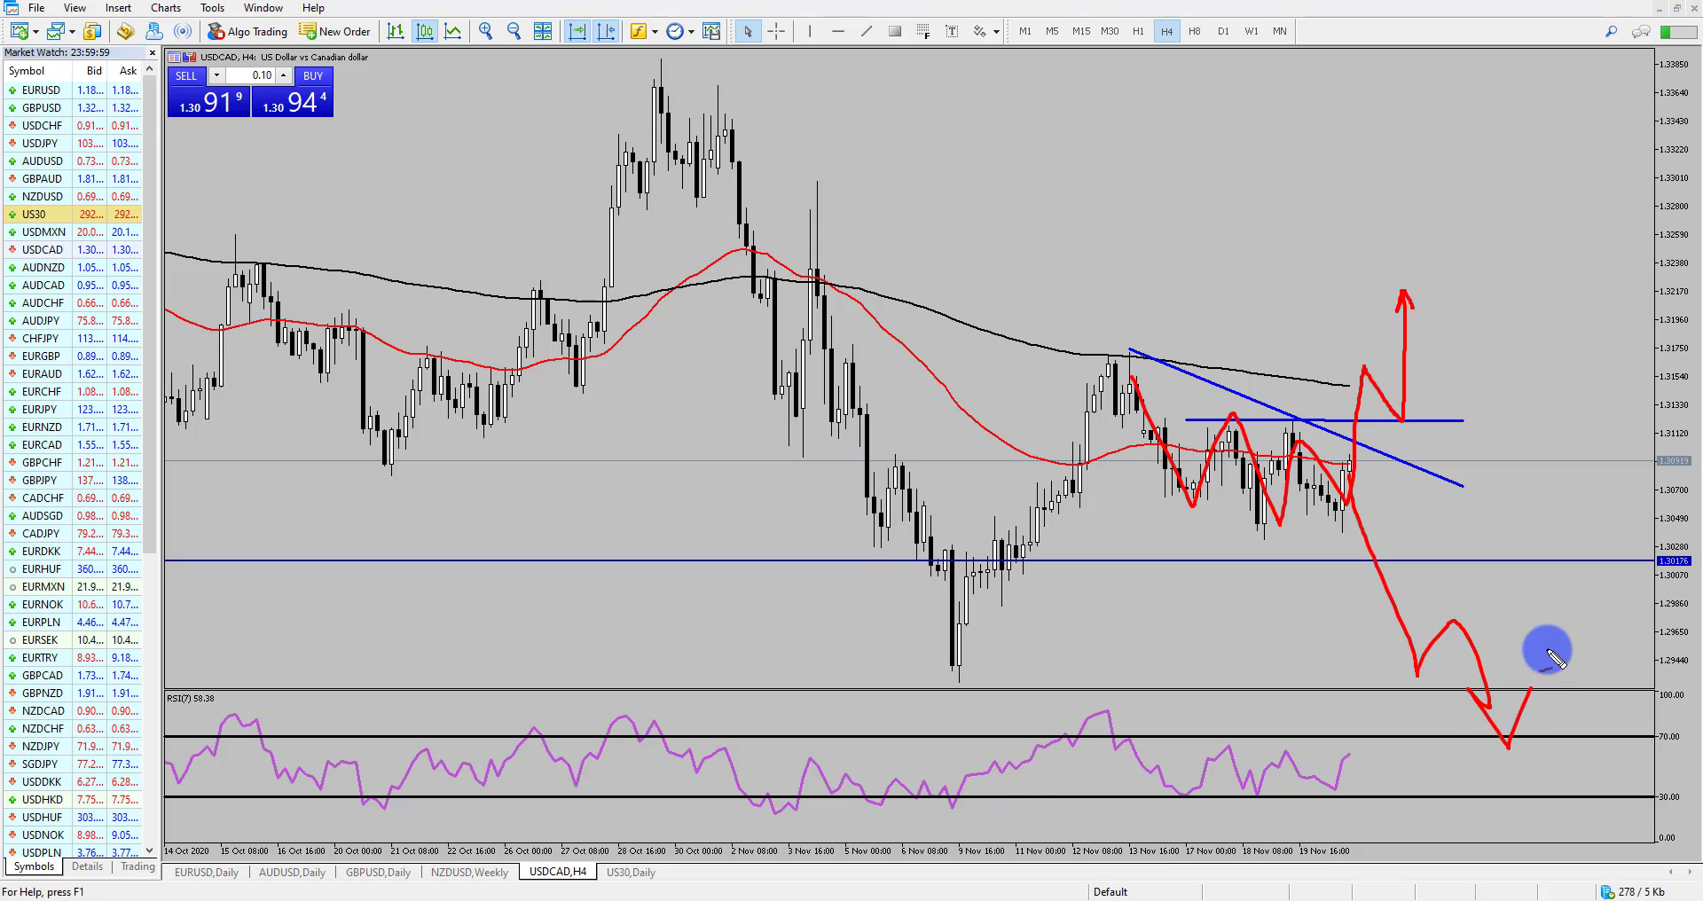
{"action": "key", "text": "Escape"}
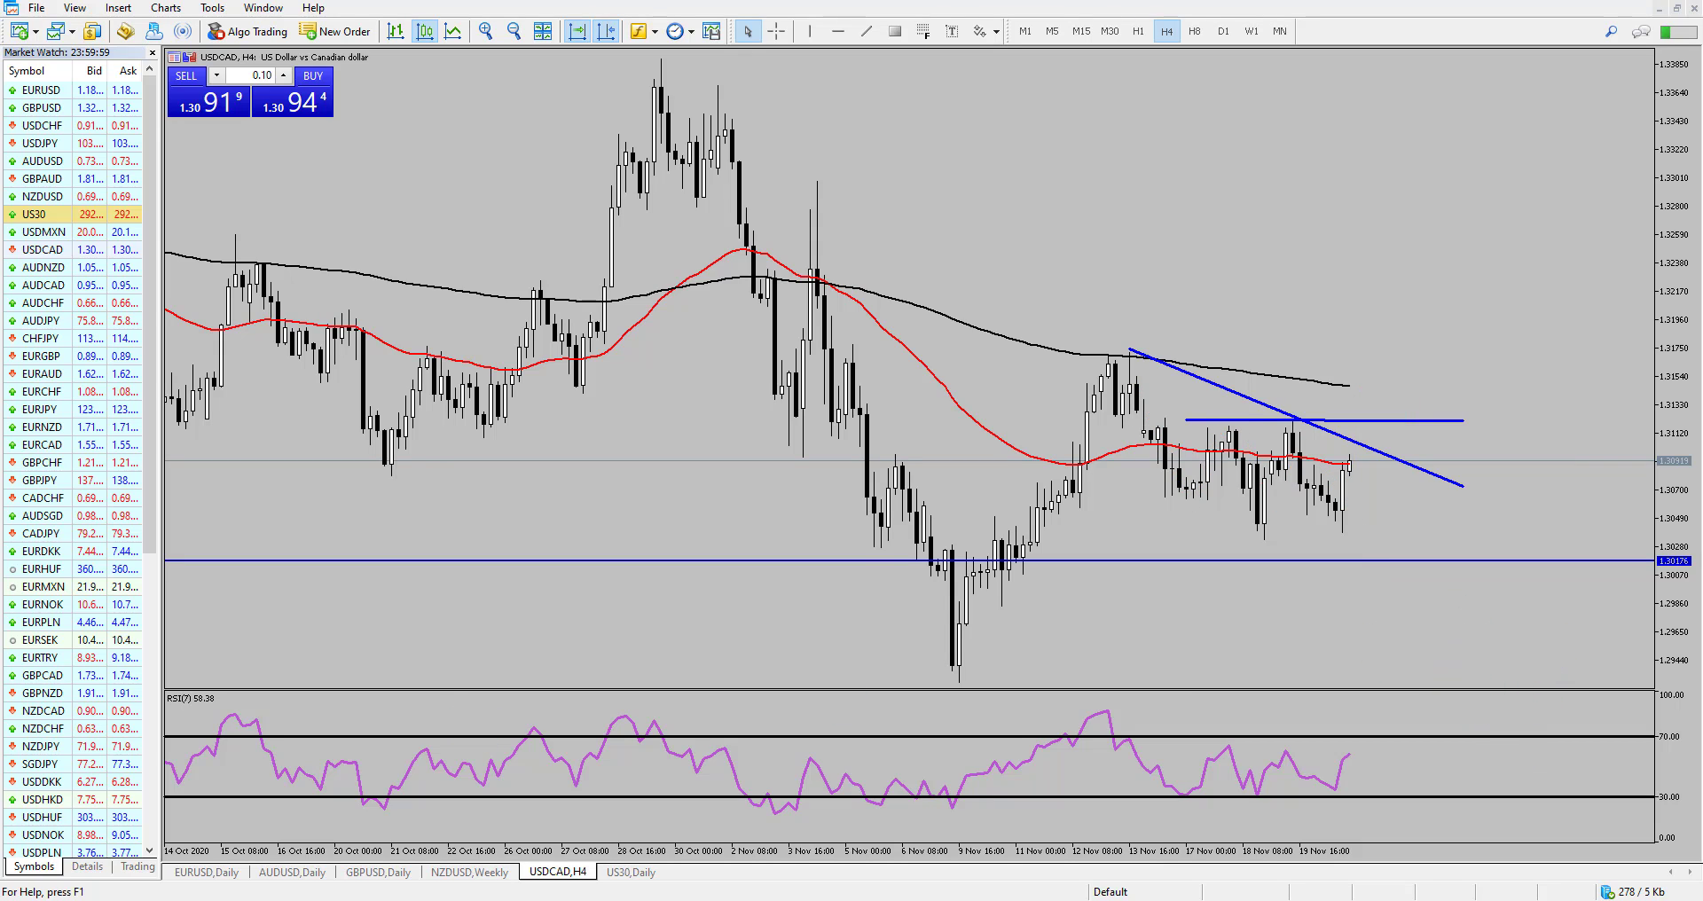
{"action": "scroll", "coordinate": [798, 692], "scroll_direction": "up", "scroll_amount": 1}
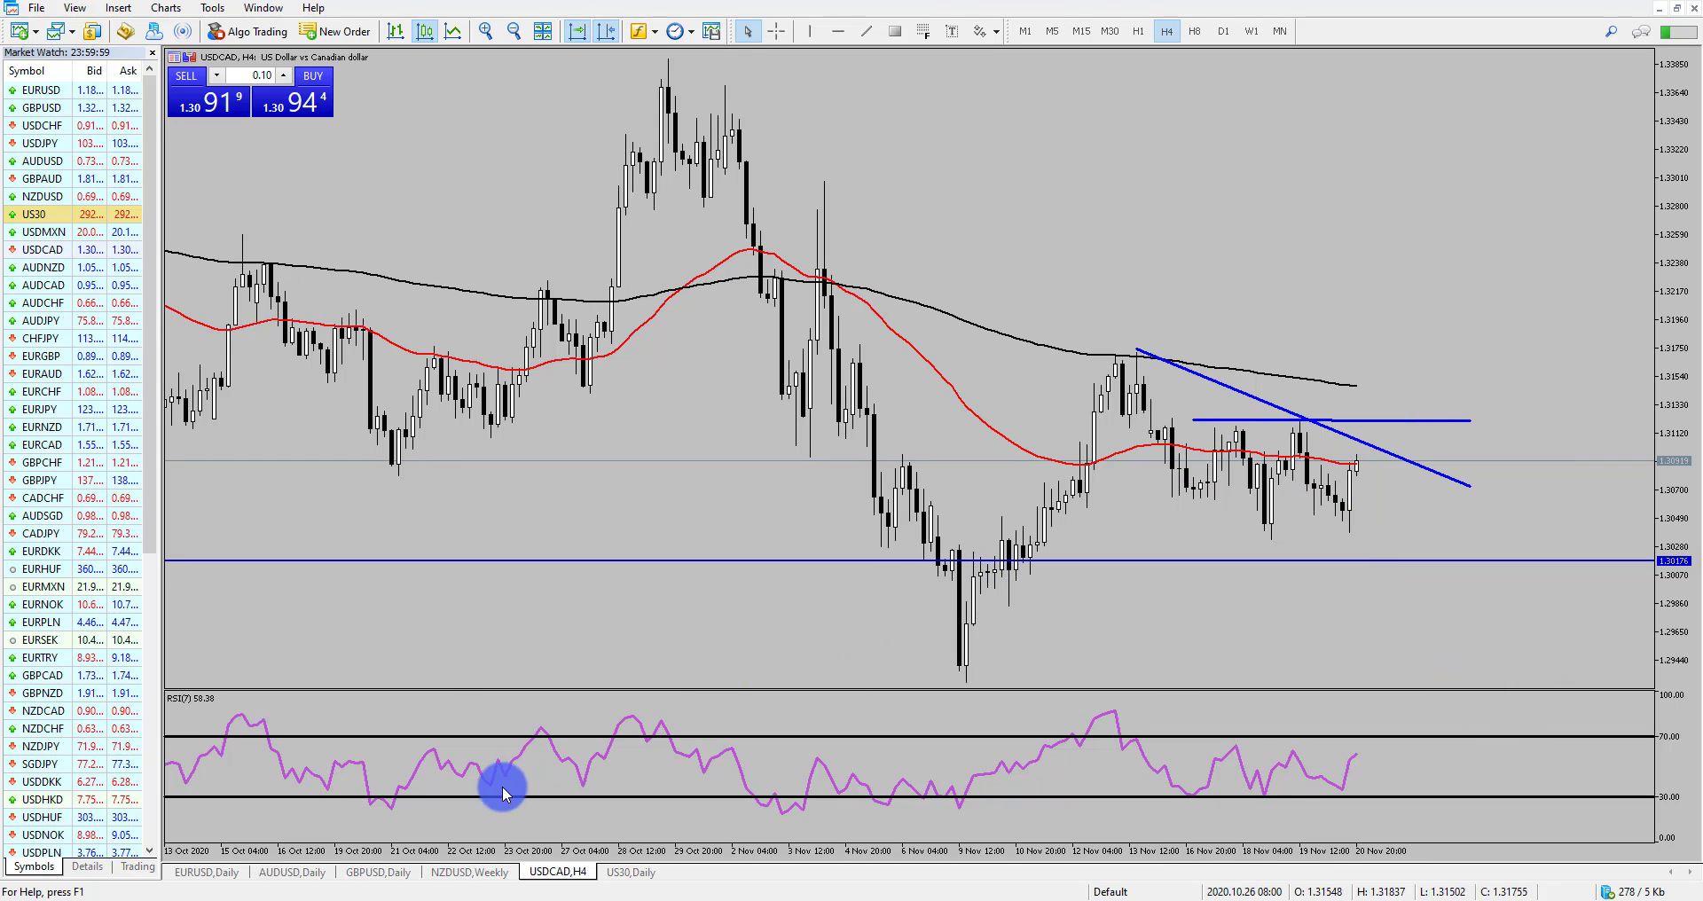
{"action": "left_click", "coordinate": [450, 872]}
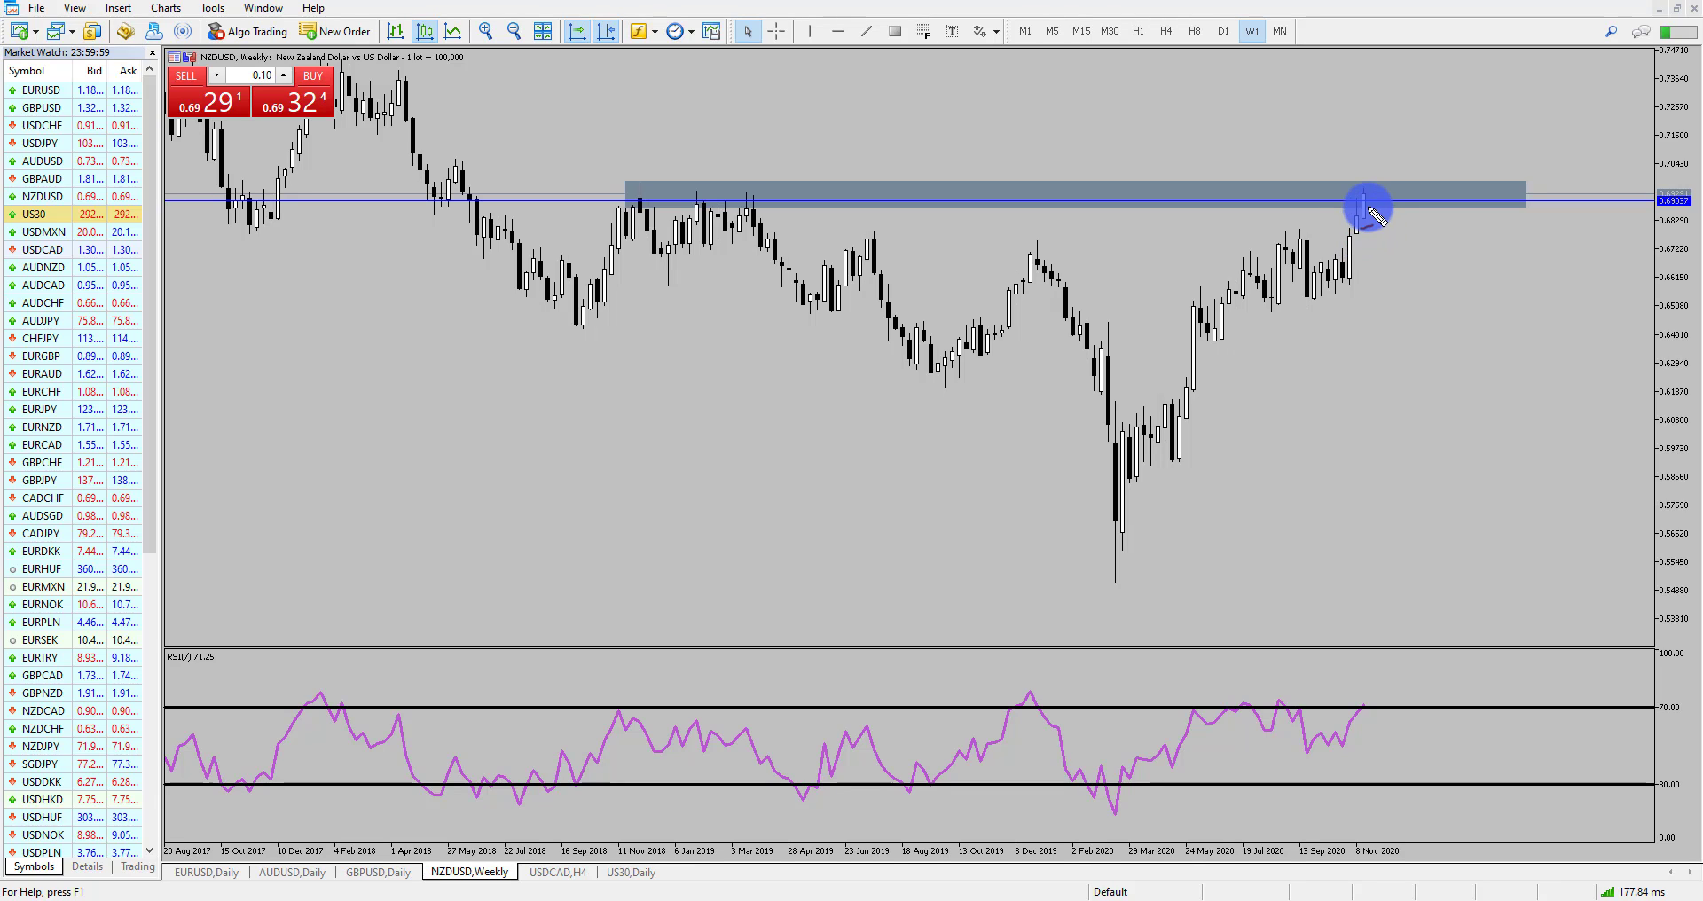
Step: Mark the latest NZDUSD candle, underline the 0.6904 resistance zone top, sketch a down arrow, then erase
{"action": "left_click_drag", "start_coordinate": [1372, 174], "coordinate": [1366, 199]}
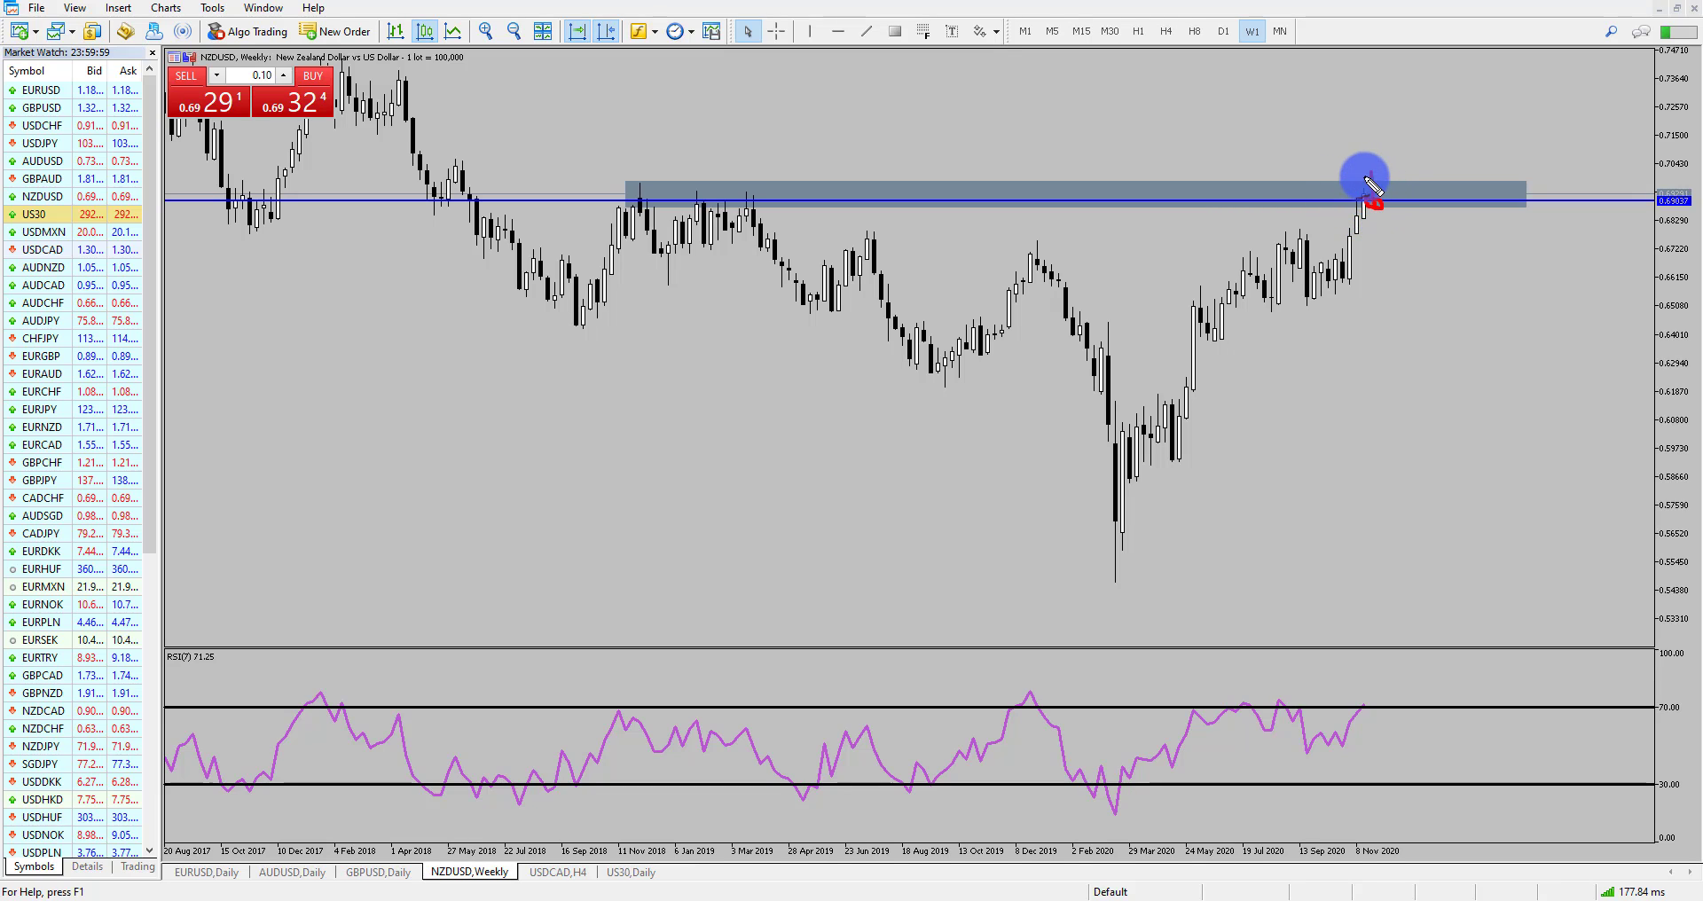
{"action": "left_click_drag", "start_coordinate": [621, 181], "coordinate": [745, 187]}
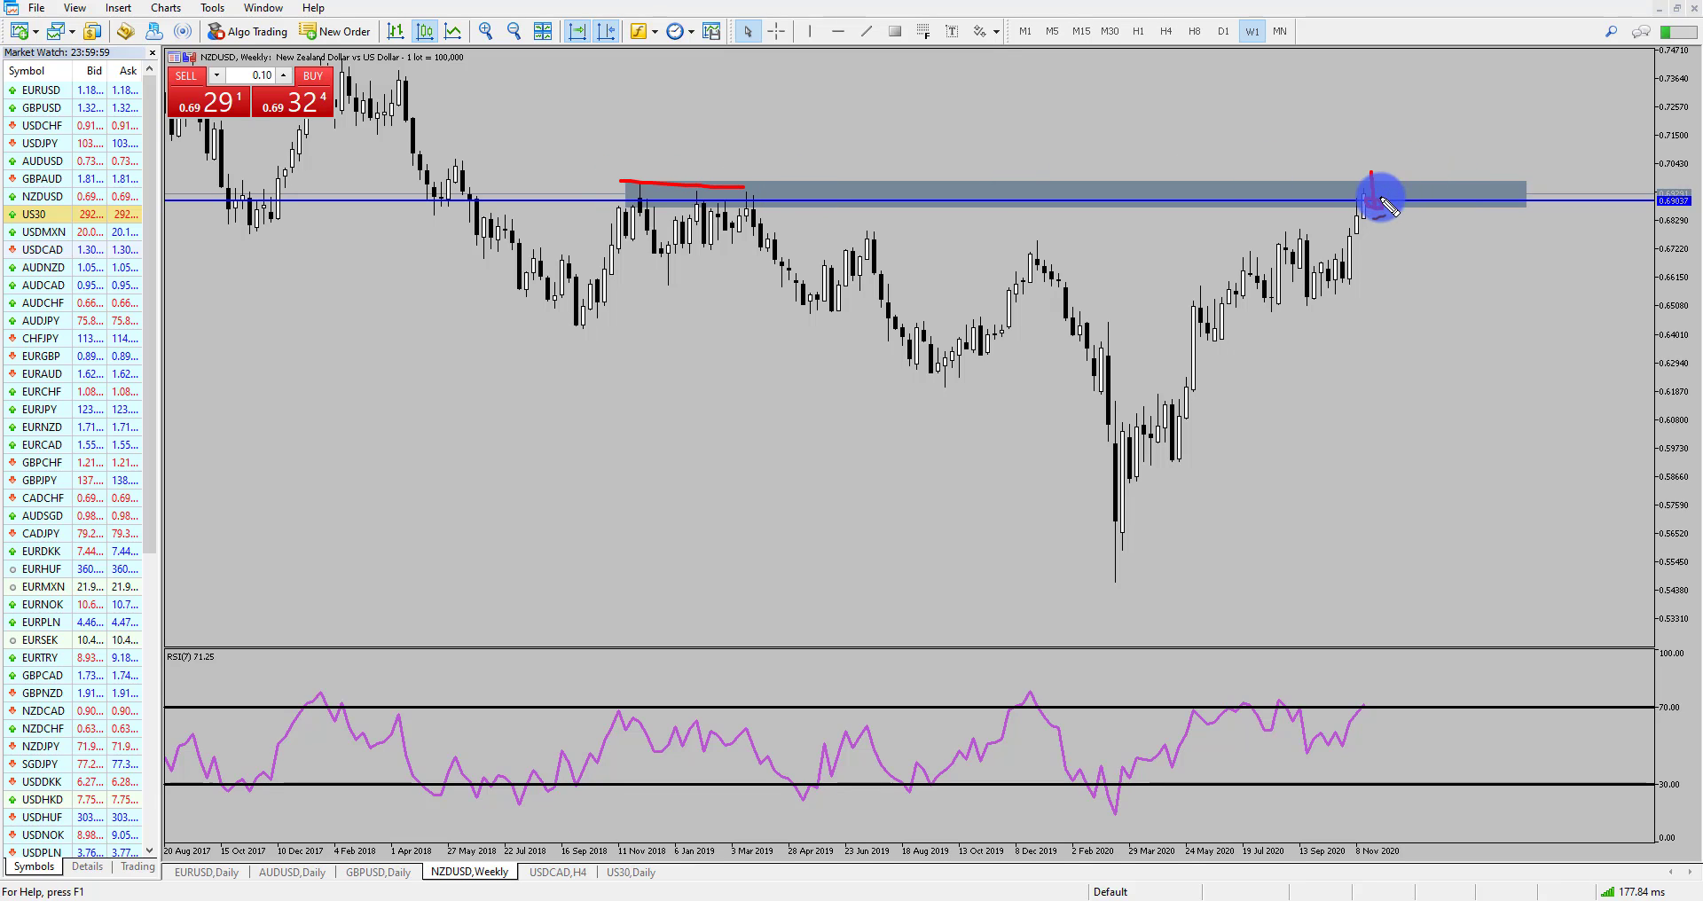
{"action": "left_click_drag", "start_coordinate": [1374, 193], "coordinate": [1391, 296]}
{"action": "key", "text": "Escape"}
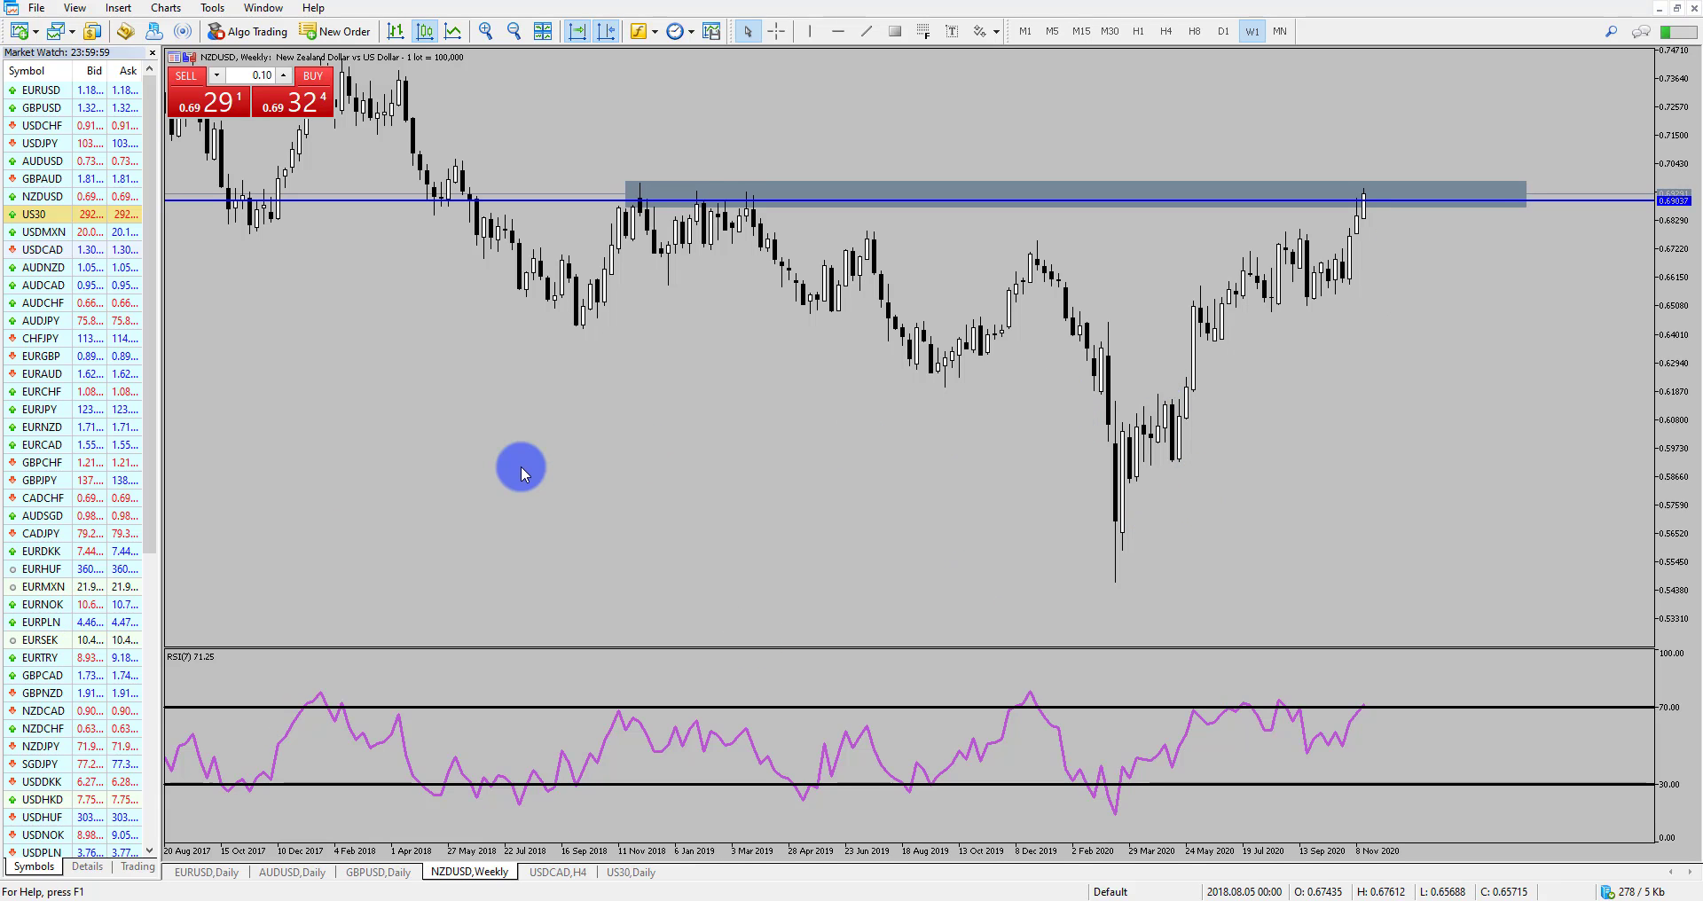